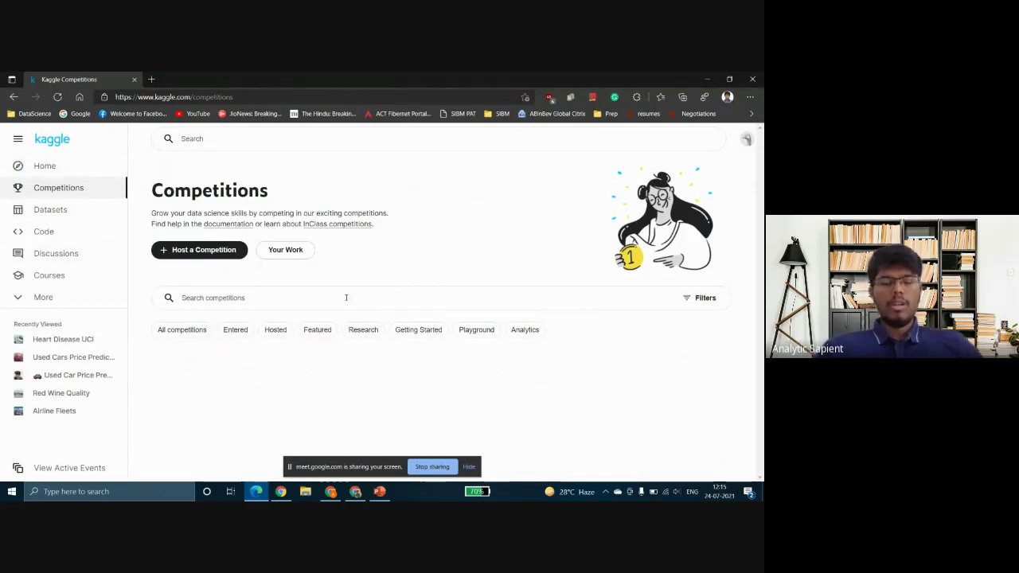
- Open the Heart Disease UCI dataset from the recently viewed entries on Kaggle's Datasets page
{"action": "scroll", "coordinate": [311, 306], "scroll_direction": "down", "scroll_amount": 3}
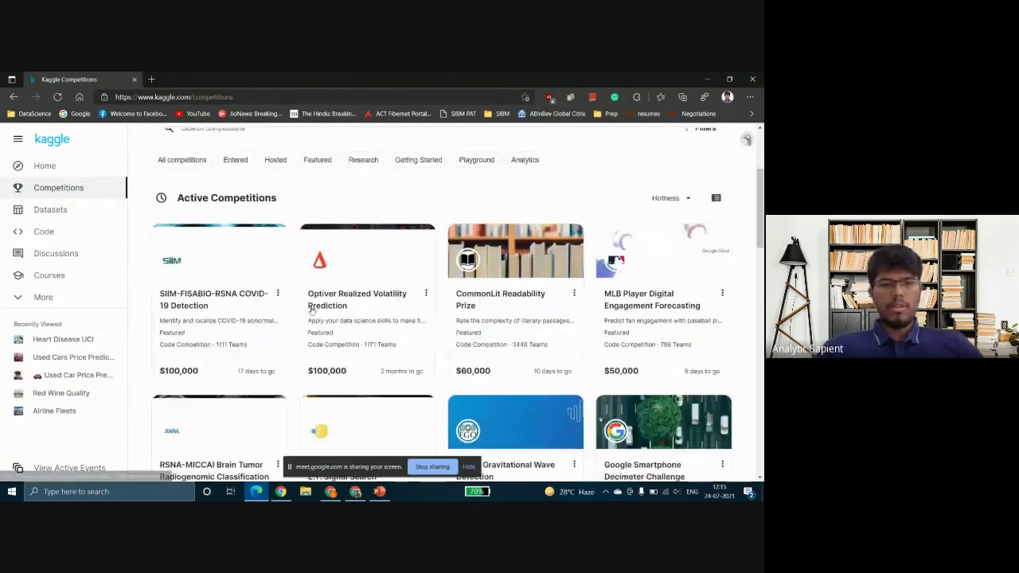
{"action": "left_click", "coordinate": [50, 210]}
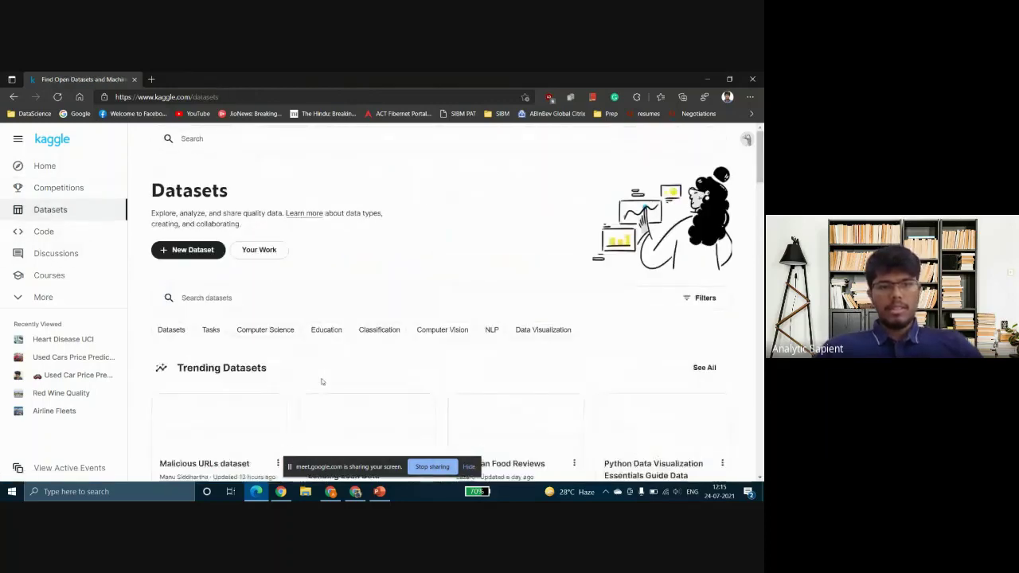
{"action": "scroll", "coordinate": [320, 347], "scroll_direction": "down", "scroll_amount": 2}
{"action": "scroll", "coordinate": [320, 347], "scroll_direction": "down", "scroll_amount": 2}
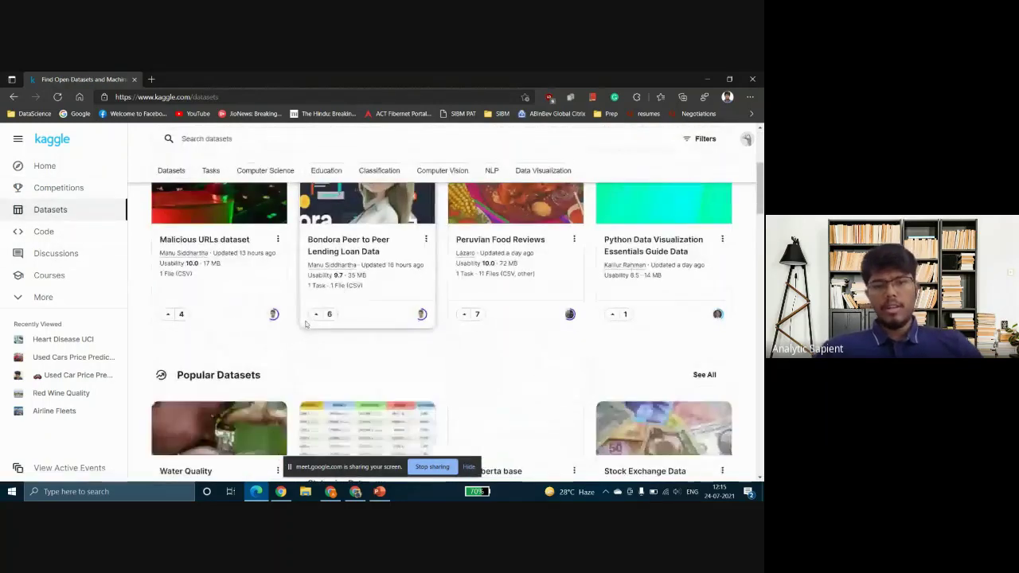
{"action": "scroll", "coordinate": [297, 309], "scroll_direction": "down", "scroll_amount": 4}
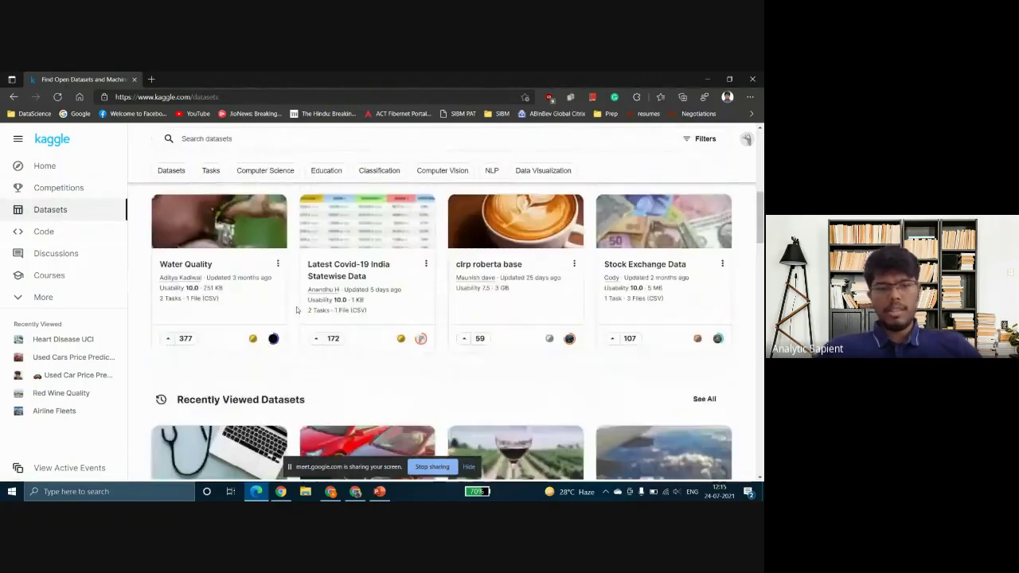
{"action": "scroll", "coordinate": [296, 310], "scroll_direction": "down", "scroll_amount": 2}
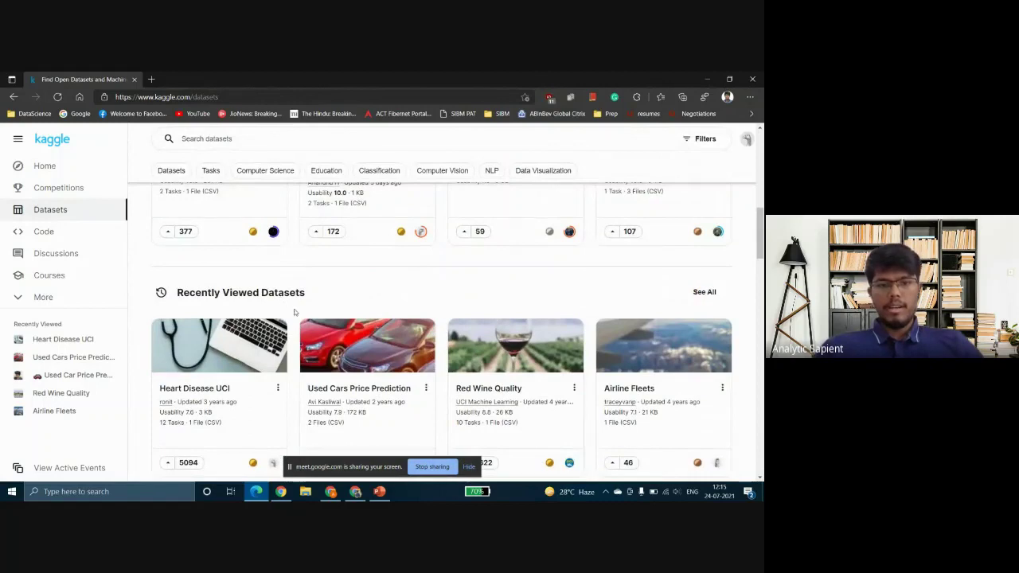
{"action": "scroll", "coordinate": [294, 311], "scroll_direction": "down", "scroll_amount": 2}
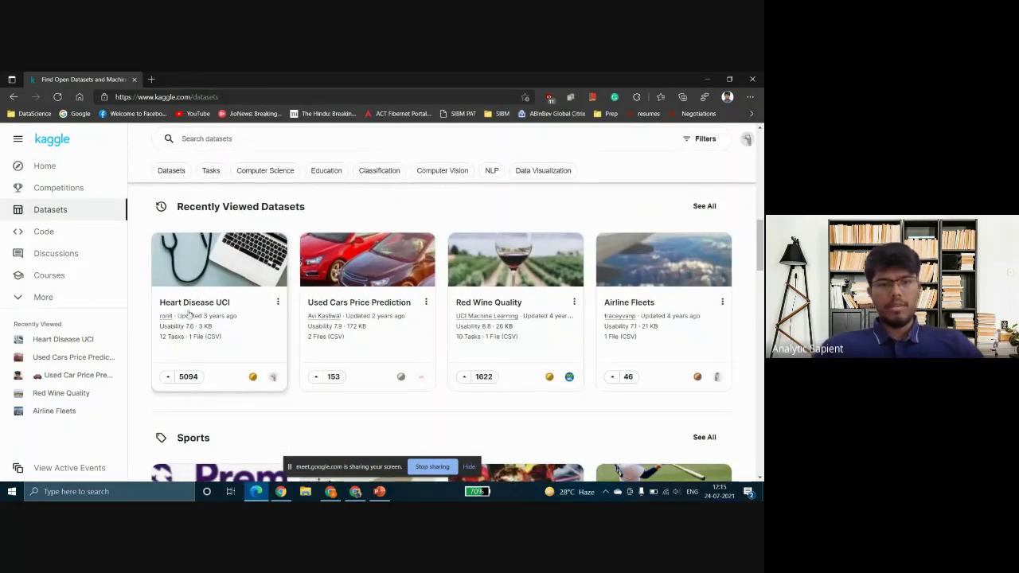
{"action": "left_click", "coordinate": [185, 296]}
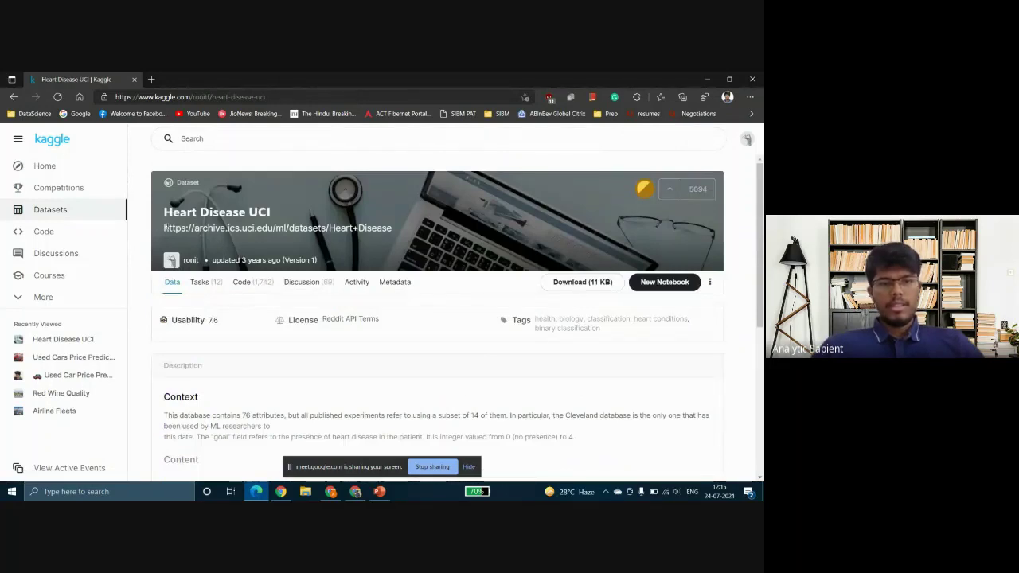
- Examine the dataset's source link, context description and the heart.csv columns for resting blood pressure and cholesterol
{"action": "left_click_drag", "start_coordinate": [164, 228], "coordinate": [284, 236]}
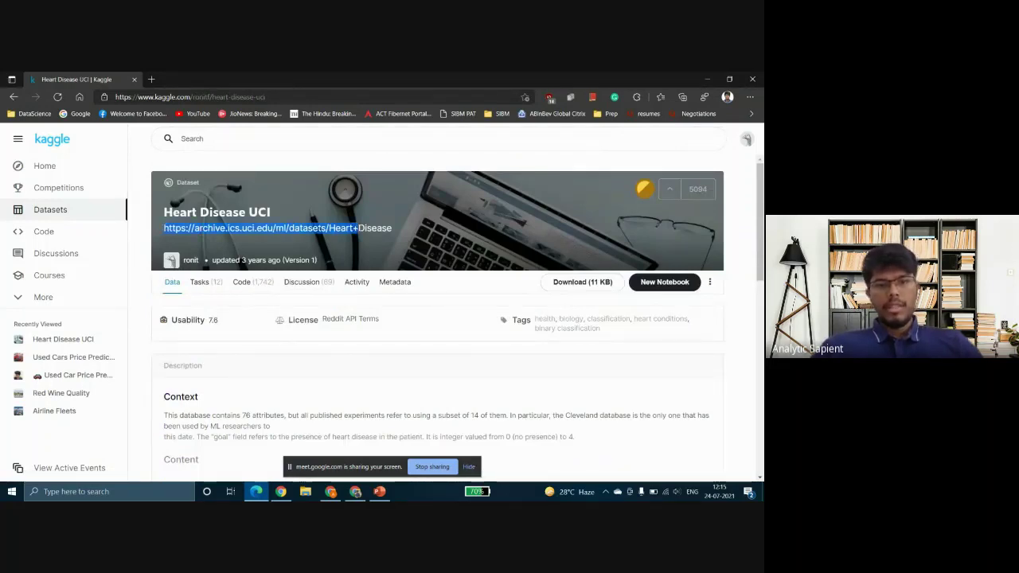
{"action": "scroll", "coordinate": [363, 343], "scroll_direction": "down", "scroll_amount": 5}
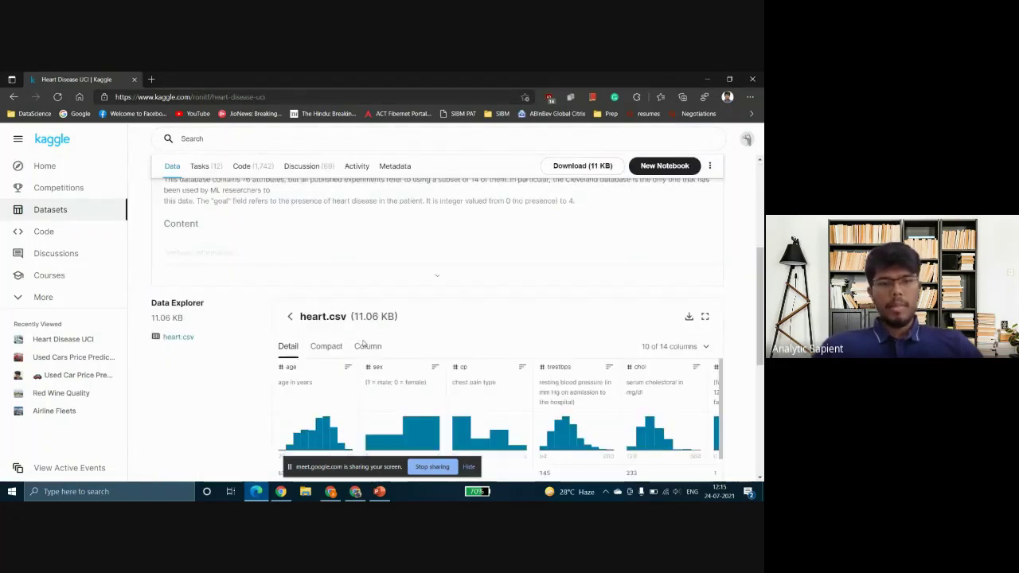
{"action": "scroll", "coordinate": [575, 288], "scroll_direction": "right", "scroll_amount": 2}
{"action": "scroll", "coordinate": [575, 288], "scroll_direction": "right", "scroll_amount": 1}
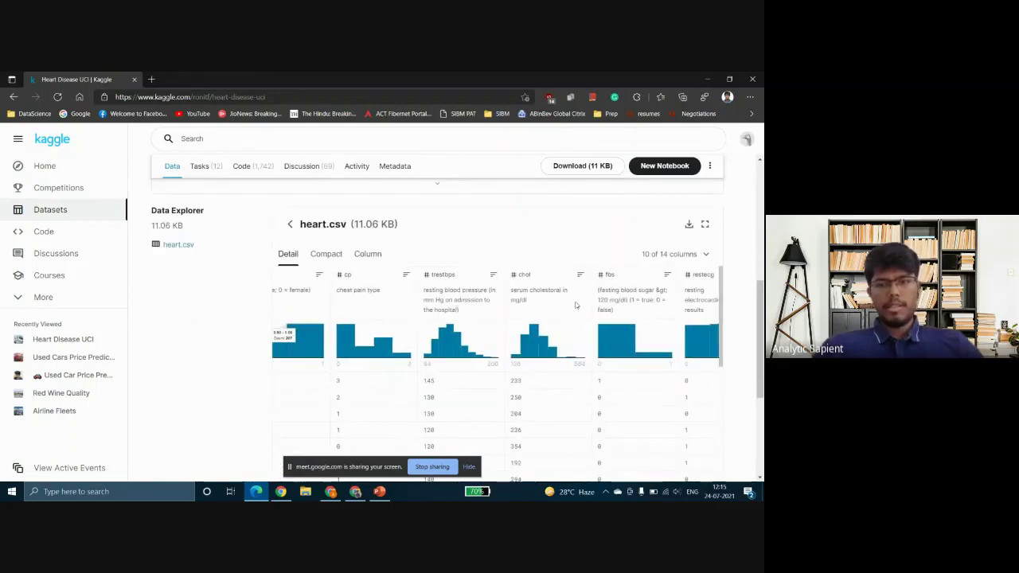
{"action": "scroll", "coordinate": [497, 253], "scroll_direction": "up", "scroll_amount": 2}
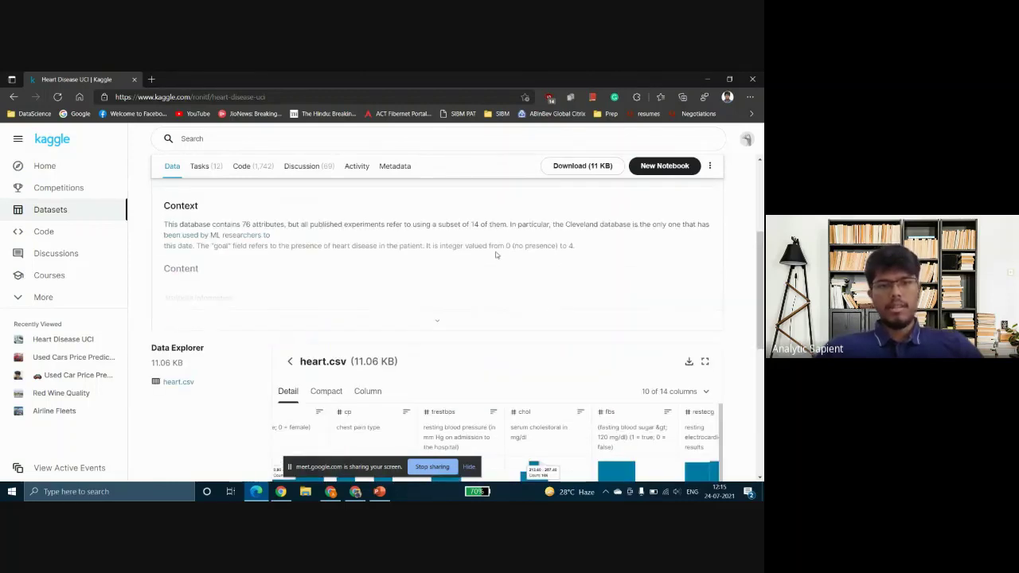
- Switch to PowerPoint, open the Excel worksheet embedded in the Correlation Example slide and maximize its window
{"action": "key", "text": "alt+Tab"}
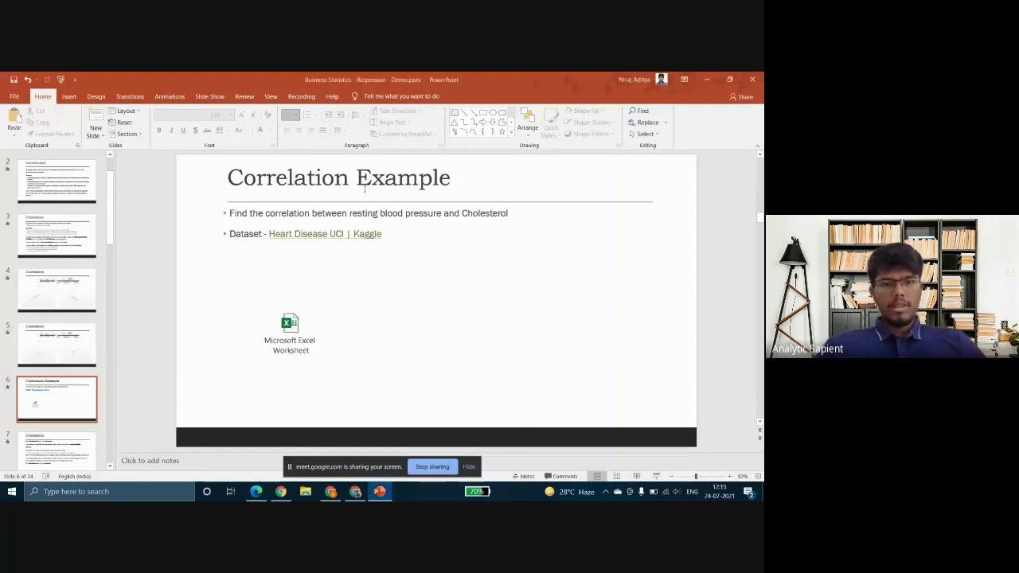
{"action": "left_click", "coordinate": [291, 337]}
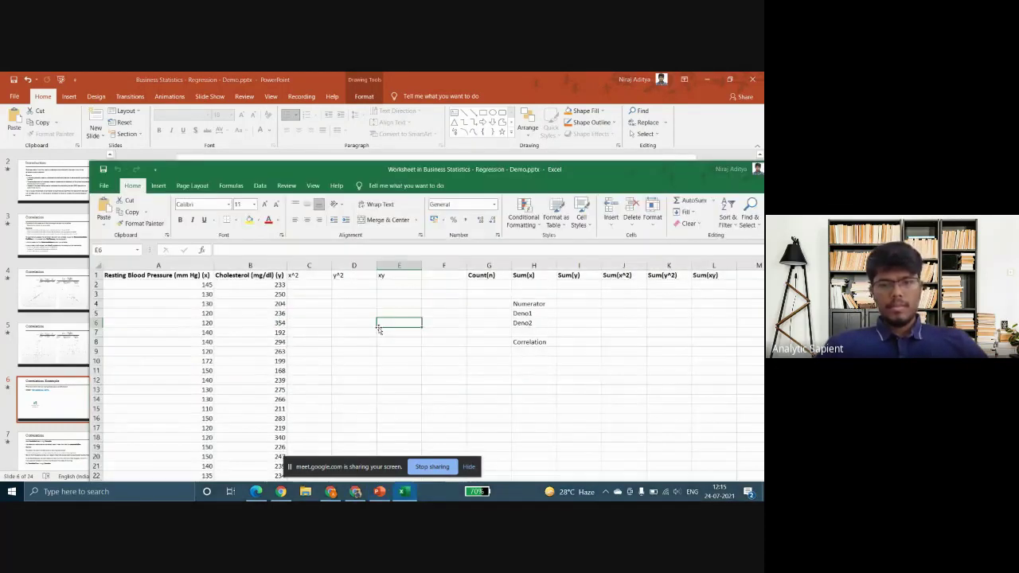
{"action": "double_click", "coordinate": [323, 167]}
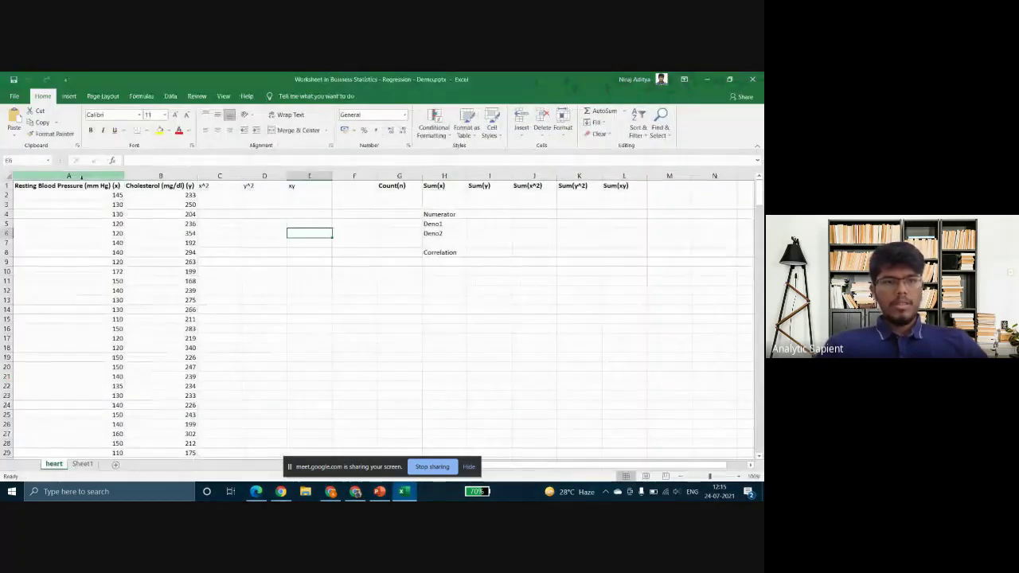
- Check how far down the resting blood pressure and cholesterol data extend in columns A and B
{"action": "left_click", "coordinate": [85, 184]}
{"action": "key", "text": "ctrl+Down"}
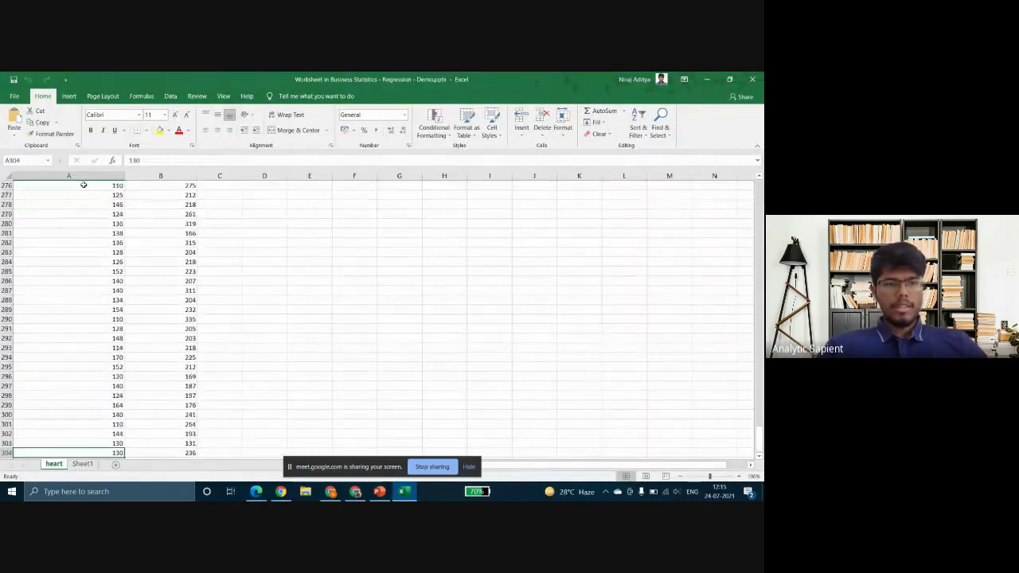
{"action": "key", "text": "ctrl+Up"}
{"action": "key", "text": "Right"}
{"action": "key", "text": "ctrl+Down"}
{"action": "key", "text": "ctrl+Up"}
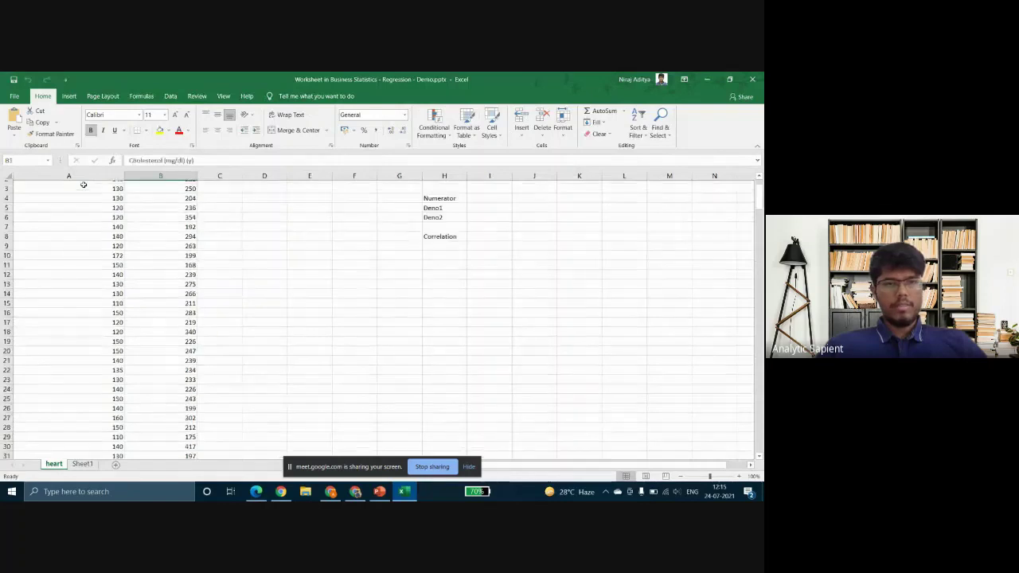
{"action": "key", "text": "Left"}
{"action": "key", "text": "Down"}
{"action": "key", "text": "Up"}
{"action": "key", "text": "Right"}
{"action": "key", "text": "Left"}
{"action": "key", "text": "Down"}
{"action": "key", "text": "Up"}
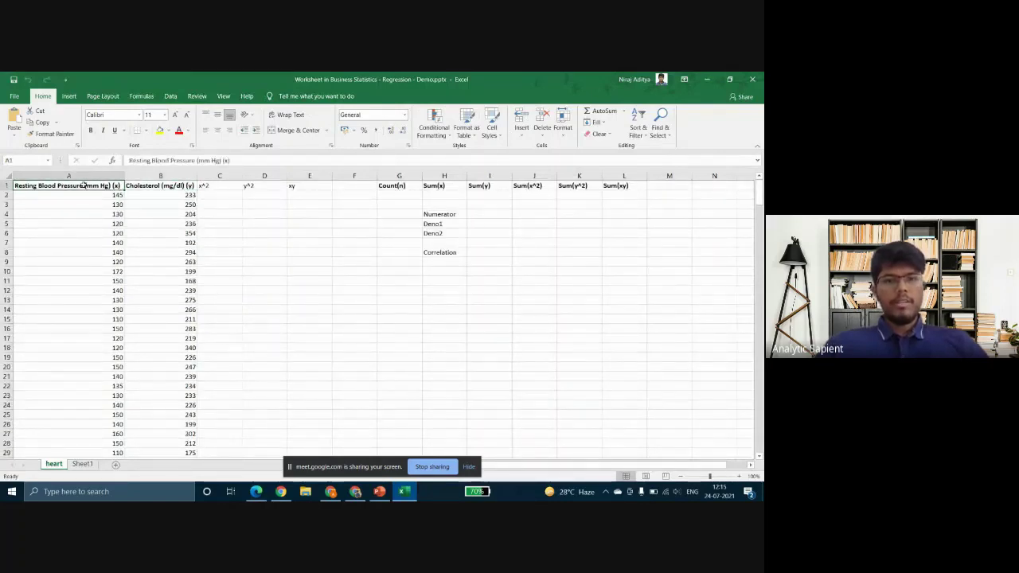
{"action": "key", "text": "Right"}
{"action": "key", "text": "Left"}
{"action": "key", "text": "Right"}
{"action": "key", "text": "Left"}
{"action": "key", "text": "Down"}
{"action": "key", "text": "Up"}
{"action": "key", "text": "Right"}
{"action": "key", "text": "Left"}
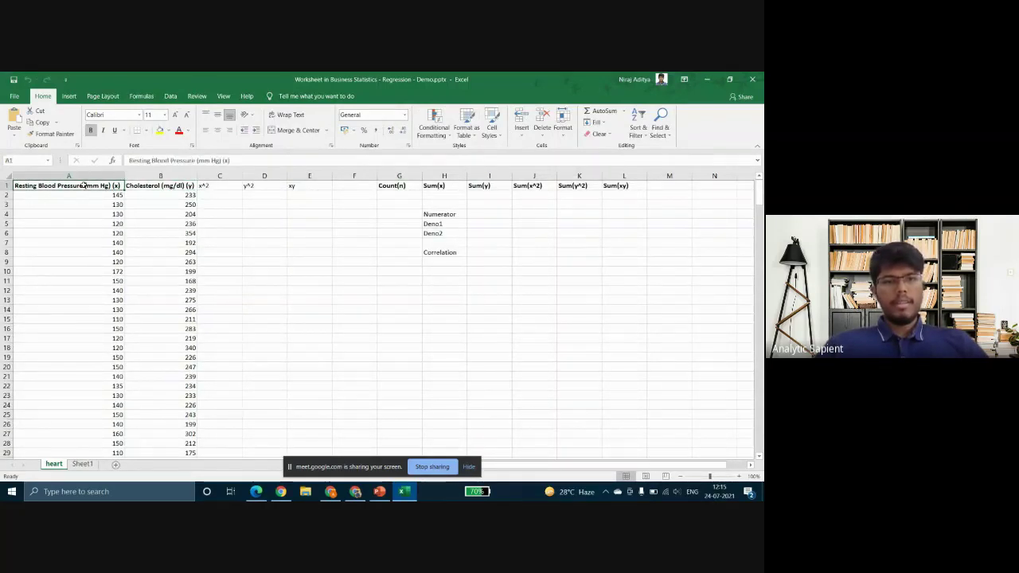
- Make the x^2, y^2 and xy headers in C1:E1 bold and consult the correlation formula on slide 4 in PowerPoint
{"action": "key", "text": "Right"}
{"action": "key", "text": "Right"}
{"action": "key", "text": "shift+Right"}
{"action": "key", "text": "shift+Right"}
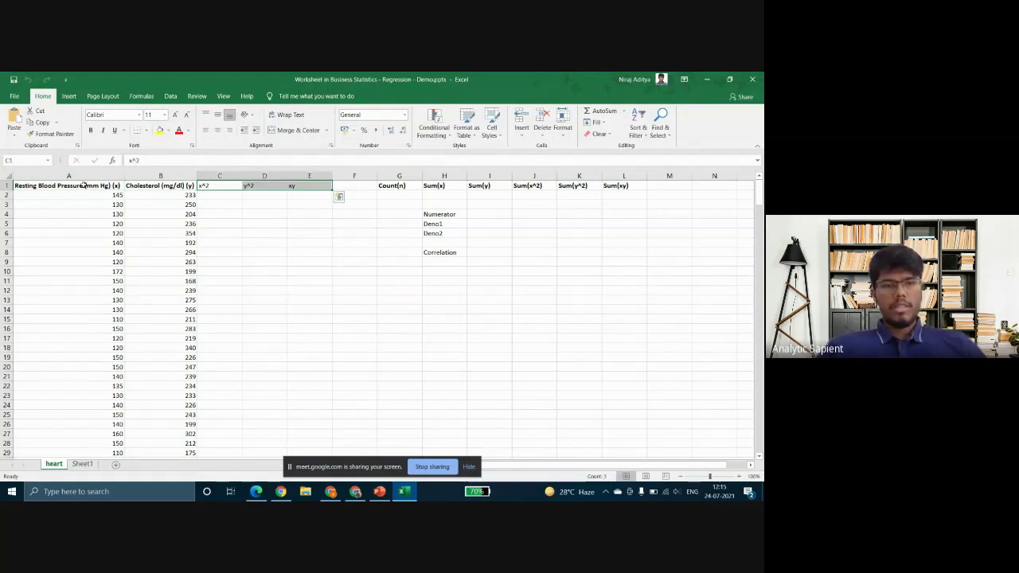
{"action": "key", "text": "alt+Tab"}
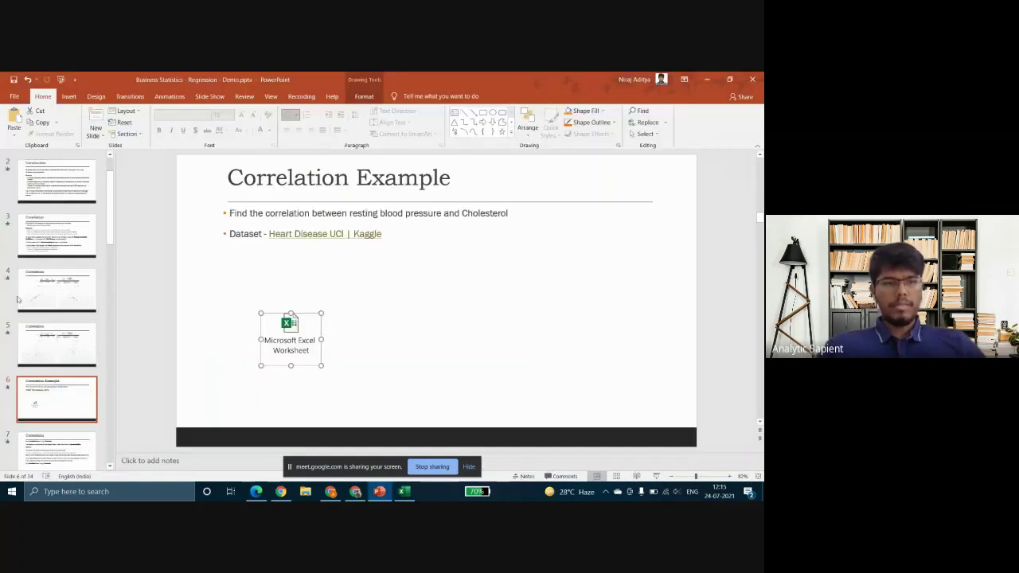
{"action": "left_click", "coordinate": [44, 305]}
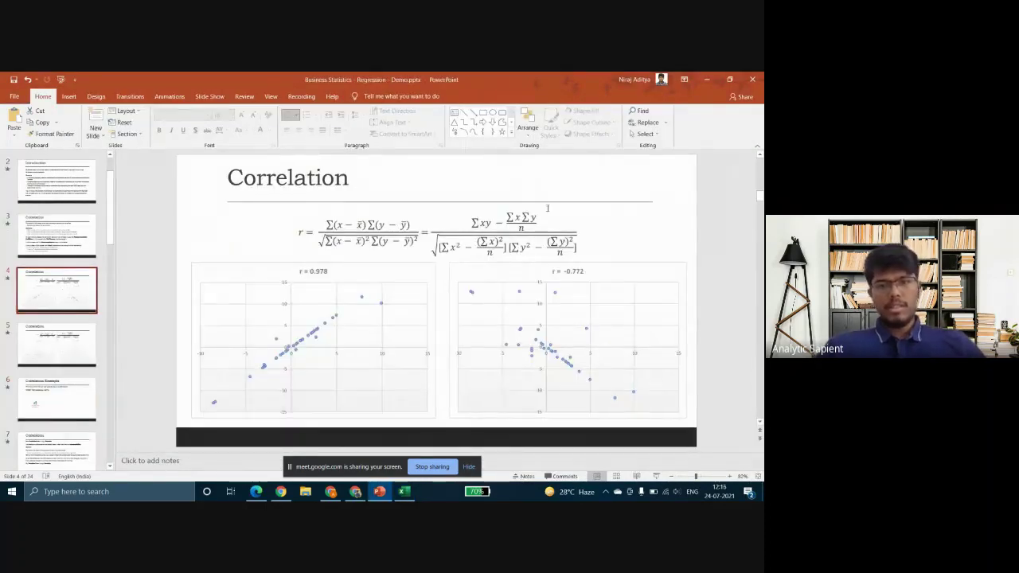
{"action": "key", "text": "alt+Tab"}
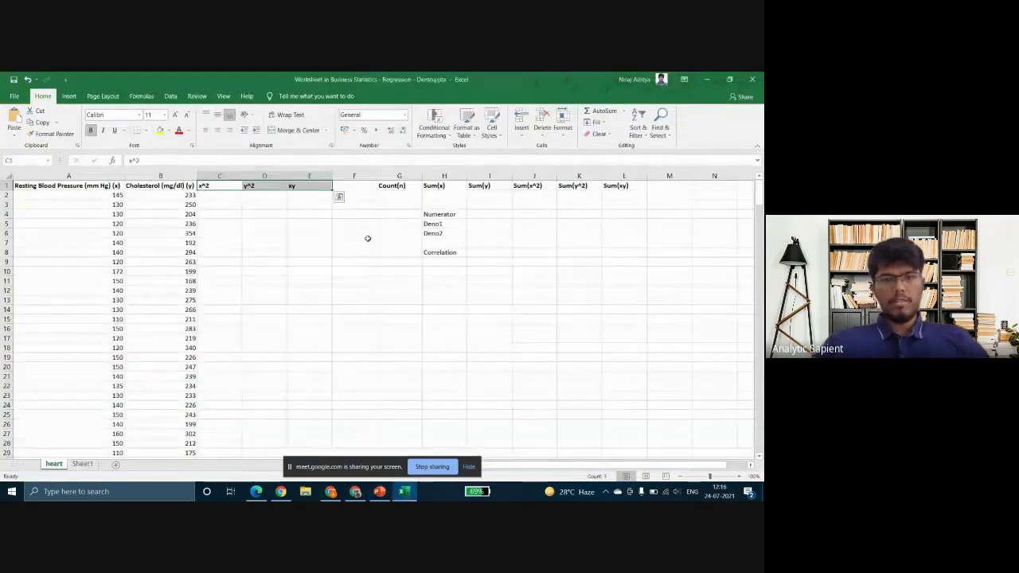
{"action": "key", "text": "alt+Tab"}
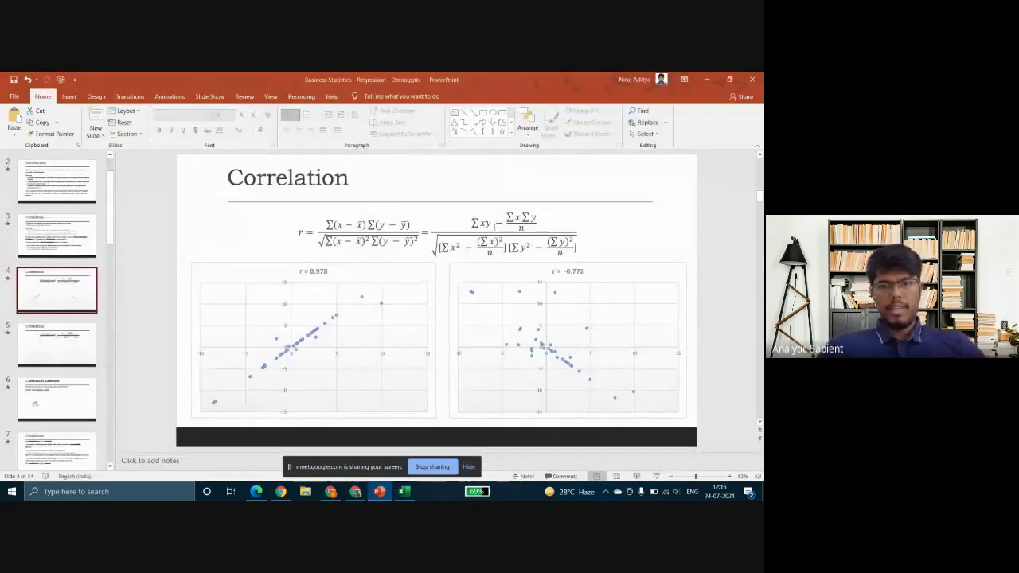
{"action": "key", "text": "alt+Tab"}
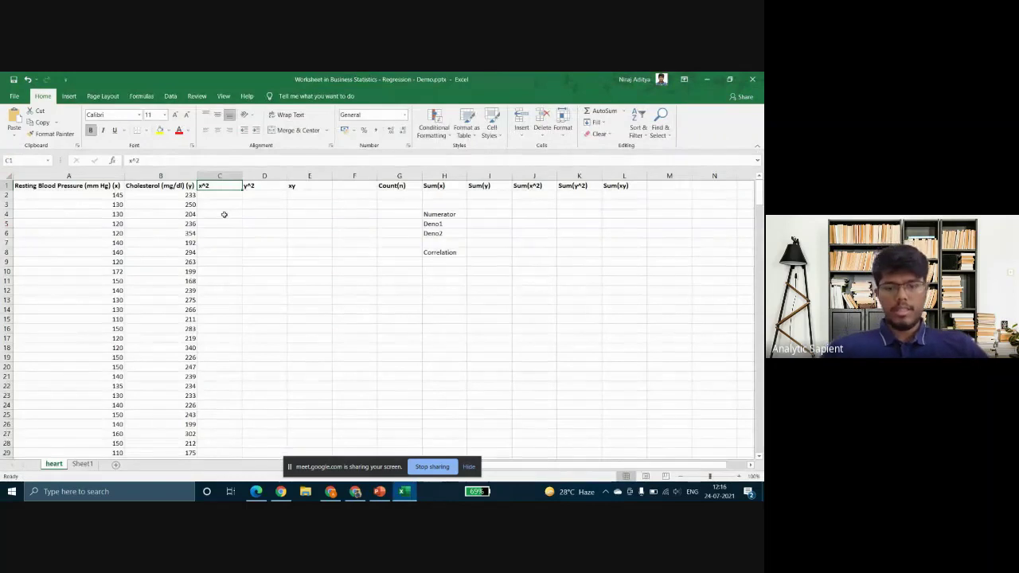
- Calculate the squared blood pressure for the first record by entering =A2^2 in C2
{"action": "key", "text": "Down"}
{"action": "type", "text": "="}
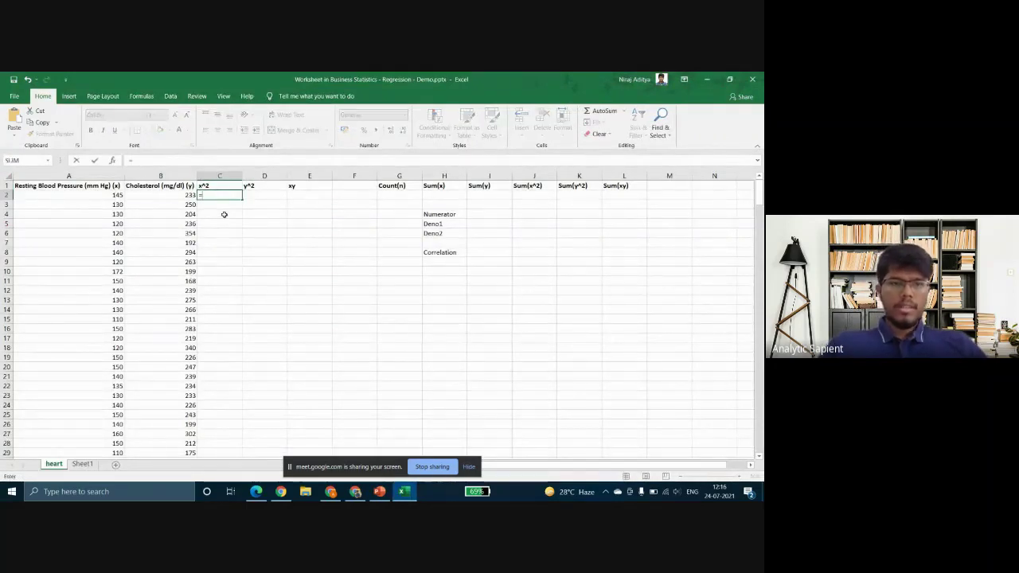
{"action": "type", "text": "A2^2"}
{"action": "key", "text": "Return"}
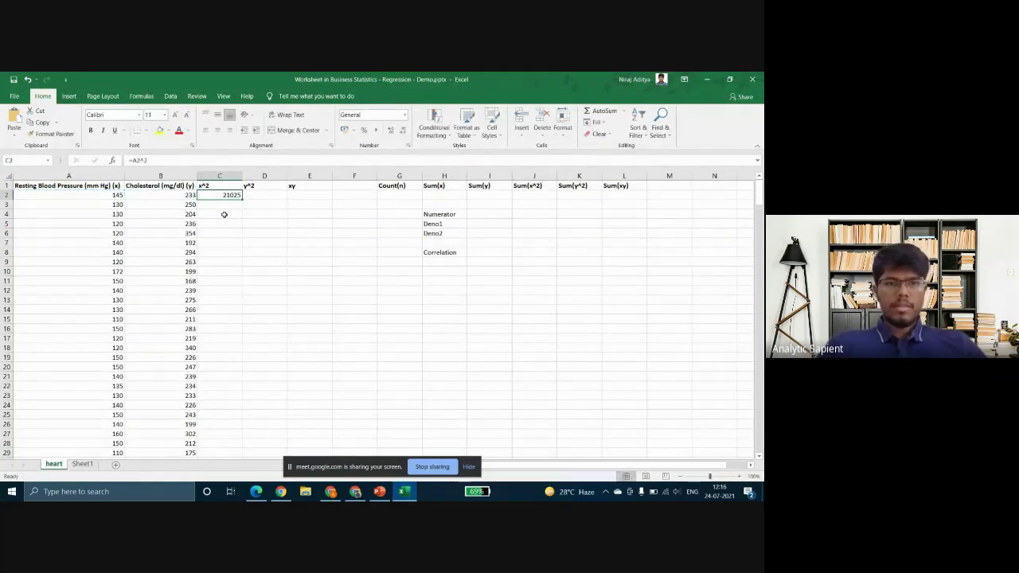
- Calculate the squared cholesterol for the first record by entering =B2^2 in D2
{"action": "key", "text": "Up"}
{"action": "key", "text": "Right"}
{"action": "type", "text": "=B2"}
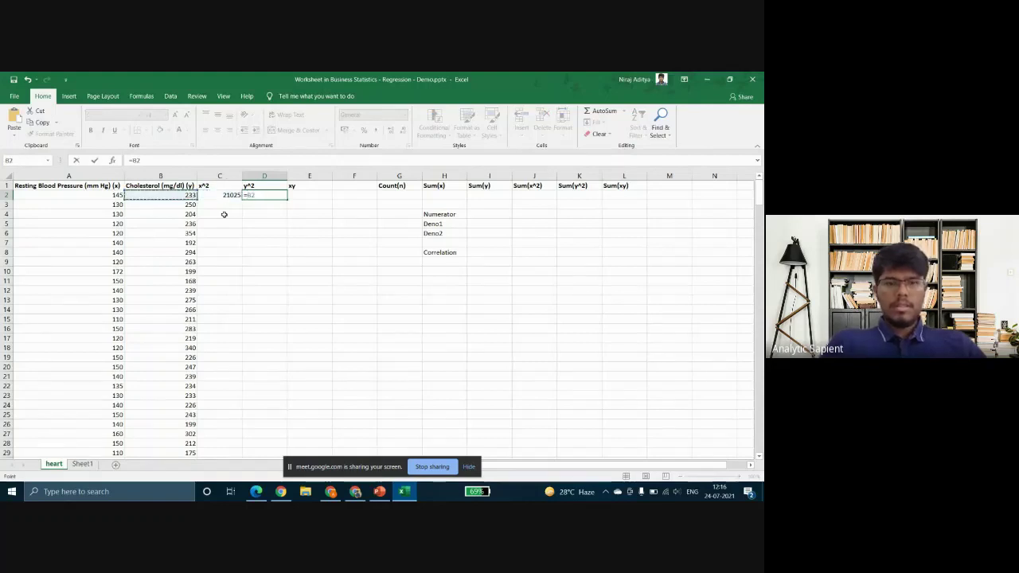
{"action": "type", "text": "^2"}
{"action": "key", "text": "Return"}
- Calculate the product of blood pressure and cholesterol for the first record with =A2*B2 in E2
{"action": "key", "text": "Up"}
{"action": "key", "text": "Right"}
{"action": "type", "text": "=C2"}
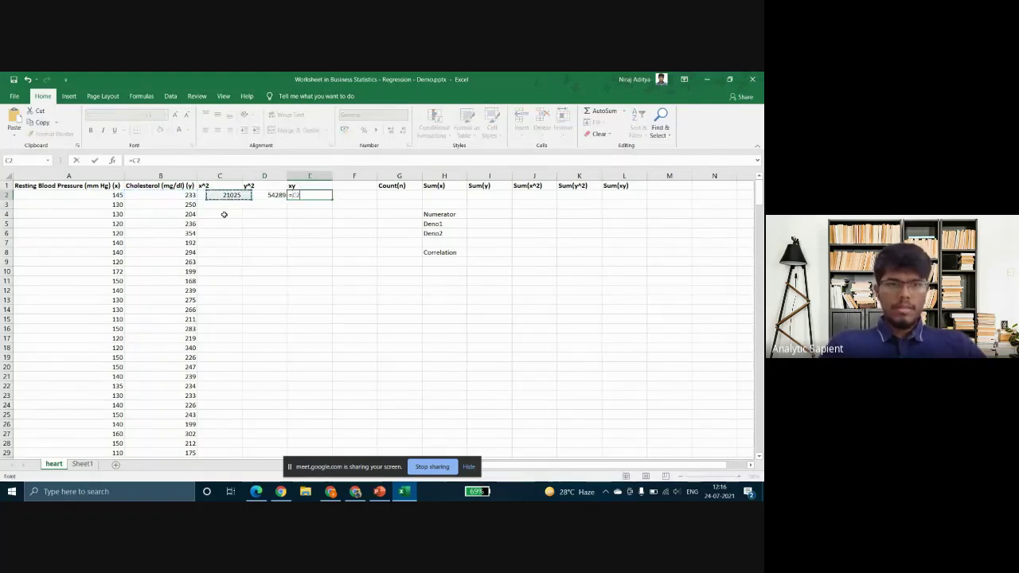
{"action": "key", "text": "Left"}
{"action": "key", "text": "Left"}
{"action": "type", "text": "*"}
{"action": "key", "text": "Left"}
{"action": "key", "text": "Left"}
{"action": "key", "text": "Left"}
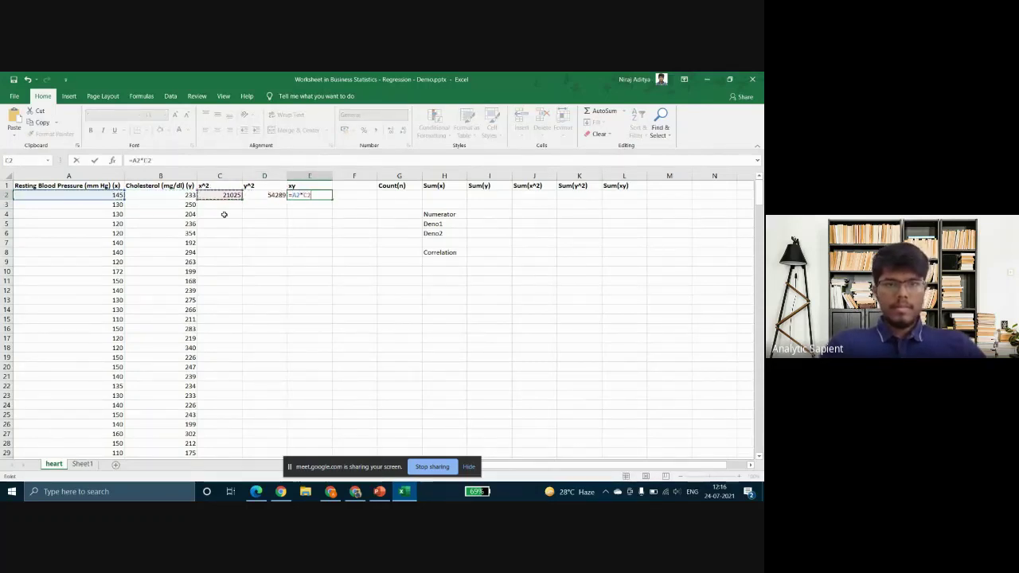
{"action": "key", "text": "Return"}
- Fill the C2:E2 formulas down through the last data row
{"action": "key", "text": "Up"}
{"action": "key", "text": "shift+Left"}
{"action": "key", "text": "shift+Left"}
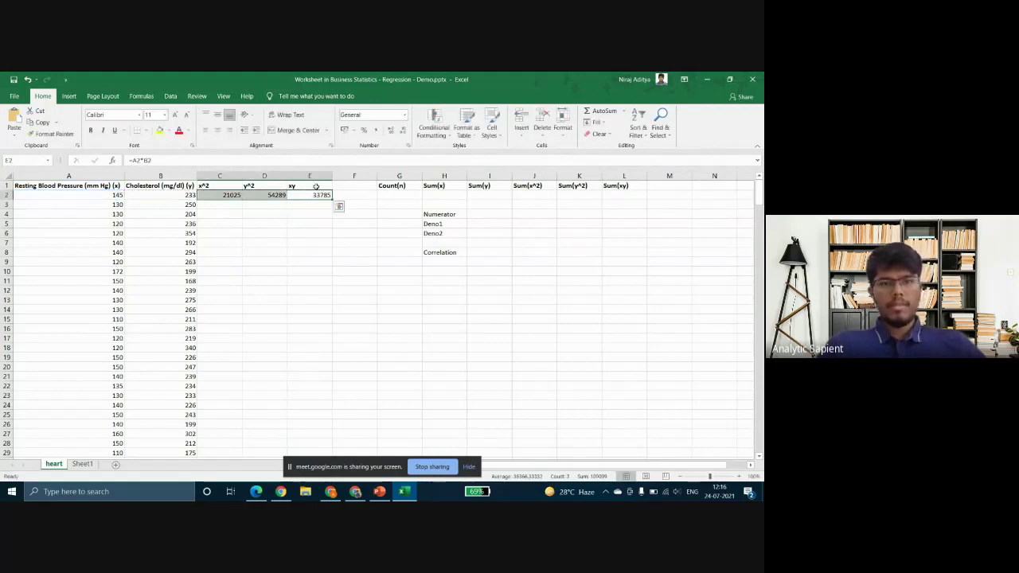
{"action": "double_click", "coordinate": [331, 196]}
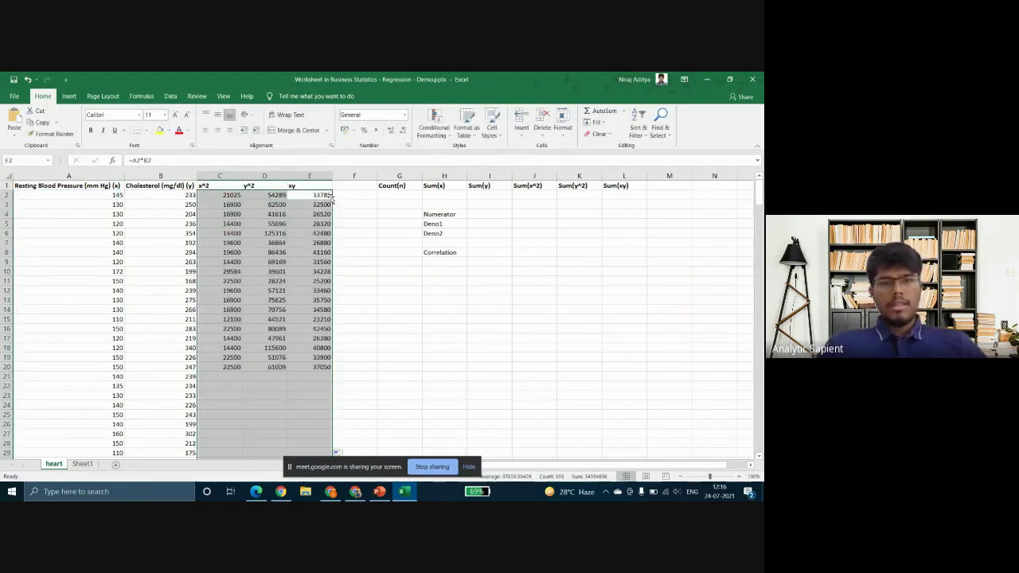
- Count the records in G2 under Count(n) with a COUNT formula over A2:A304
{"action": "left_click", "coordinate": [389, 199]}
{"action": "type", "text": "=COUNT("}
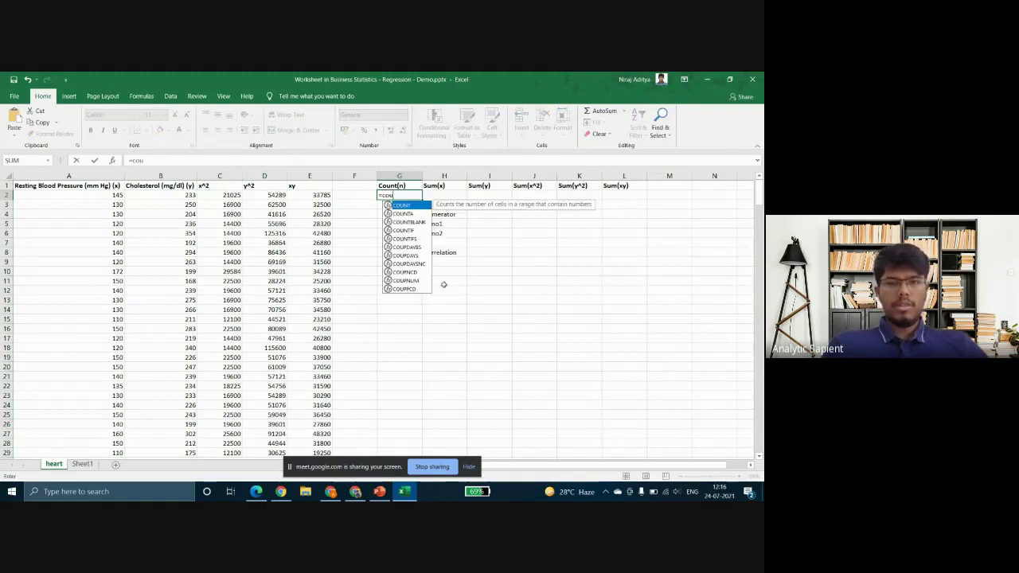
{"action": "key", "text": "Left"}
{"action": "key", "text": "Left"}
{"action": "key", "text": "Left"}
{"action": "key", "text": "Left"}
{"action": "key", "text": "Left"}
{"action": "key", "text": "Left"}
{"action": "key", "text": "ctrl+shift+Down"}
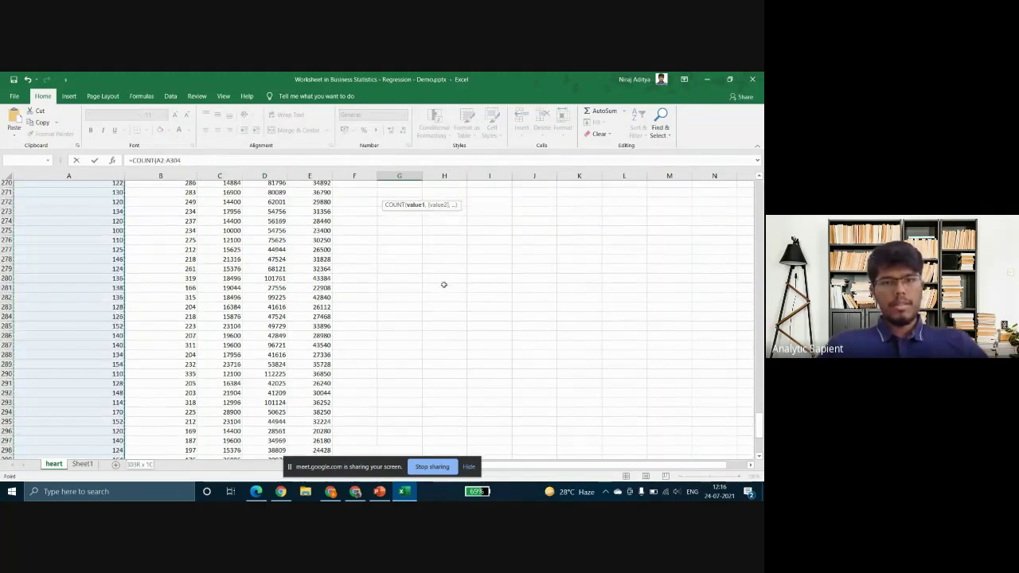
{"action": "key", "text": "Tab"}
- Total the blood pressure values in H2 under Sum(x) with =SUM(A2:A304)
{"action": "type", "text": "=sum"}
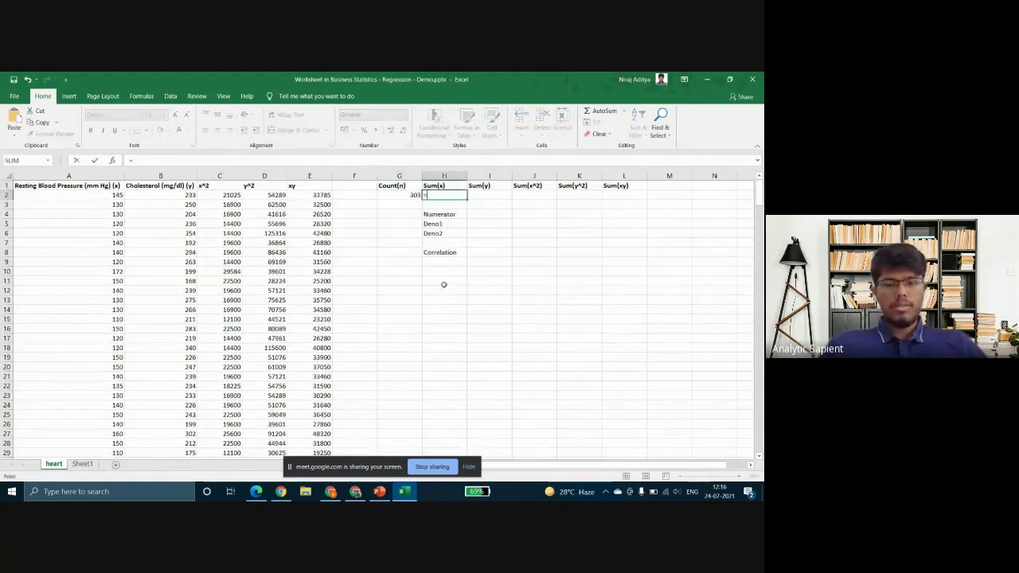
{"action": "key", "text": "Tab"}
{"action": "key", "text": "Left"}
{"action": "key", "text": "Left"}
{"action": "key", "text": "Left"}
{"action": "key", "text": "Left"}
{"action": "key", "text": "Left"}
{"action": "key", "text": "Left"}
{"action": "key", "text": "Left"}
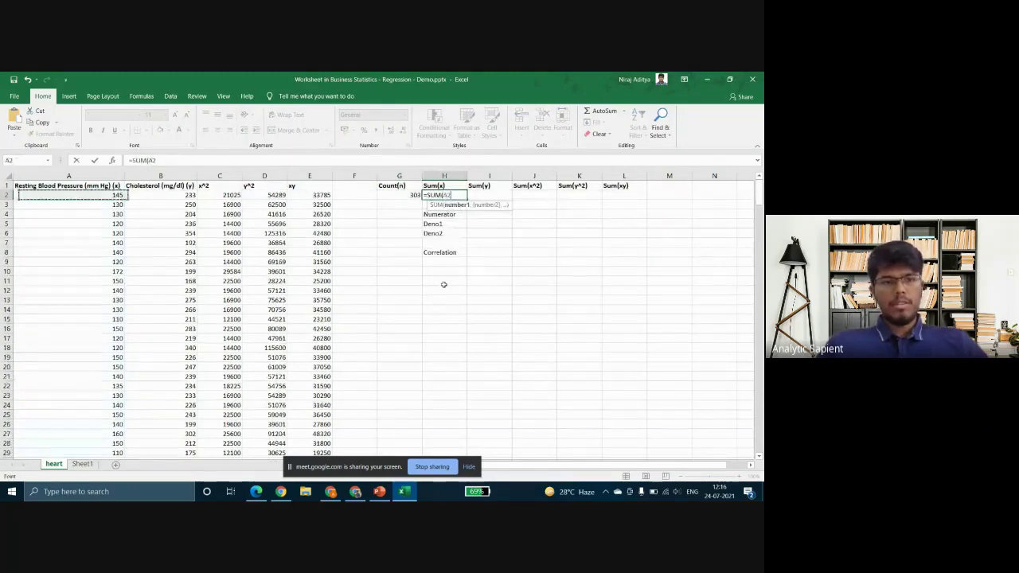
{"action": "key", "text": "ctrl+shift+Down"}
{"action": "key", "text": "ctrl+Return"}
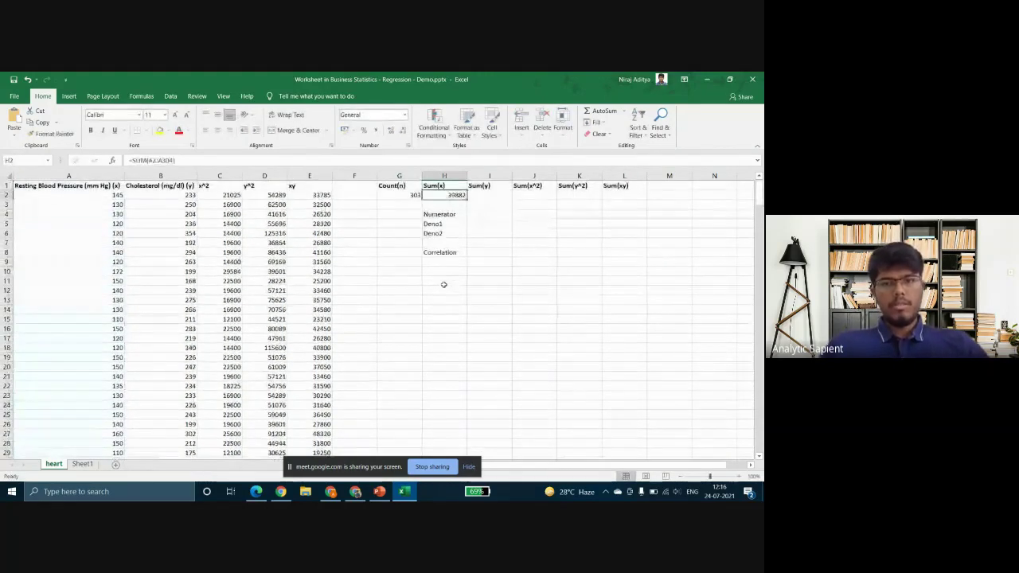
- Copy the Sum(x) formula from H2 into I2 and J2 to total y and x^2
{"action": "key", "text": "ctrl+c"}
{"action": "key", "text": "Right"}
{"action": "key", "text": "ctrl+v"}
{"action": "key", "text": "Left"}
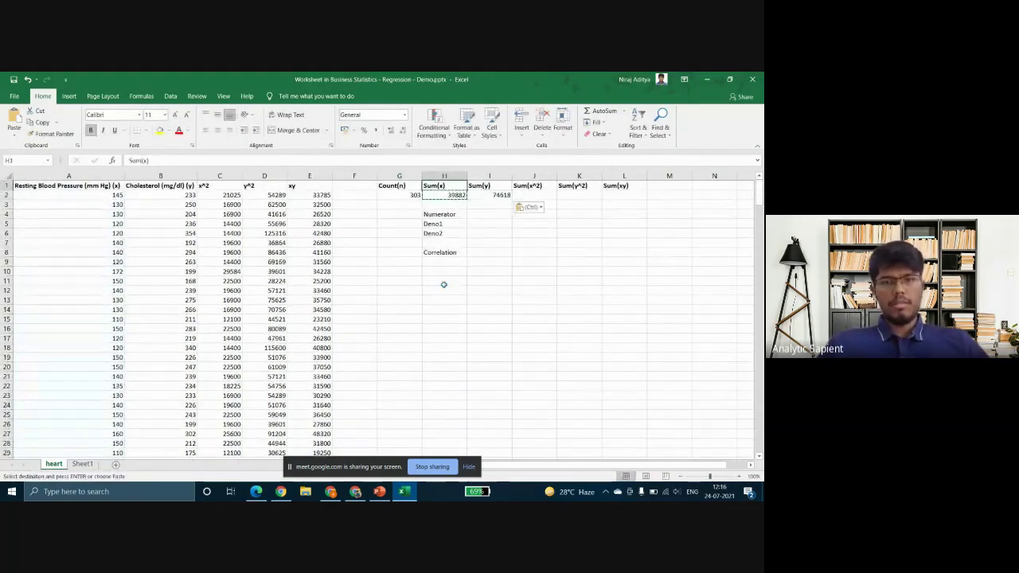
{"action": "key", "text": "Right"}
{"action": "key", "text": "ctrl"}
{"action": "key", "text": "Escape"}
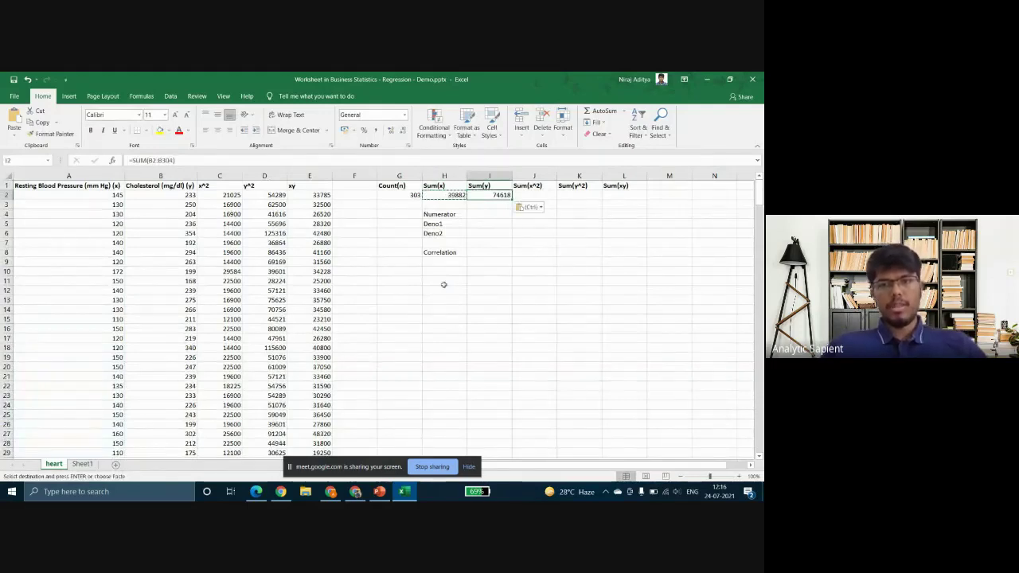
{"action": "key", "text": "Right"}
{"action": "key", "text": "ctrl+v"}
{"action": "key", "text": "ctrl"}
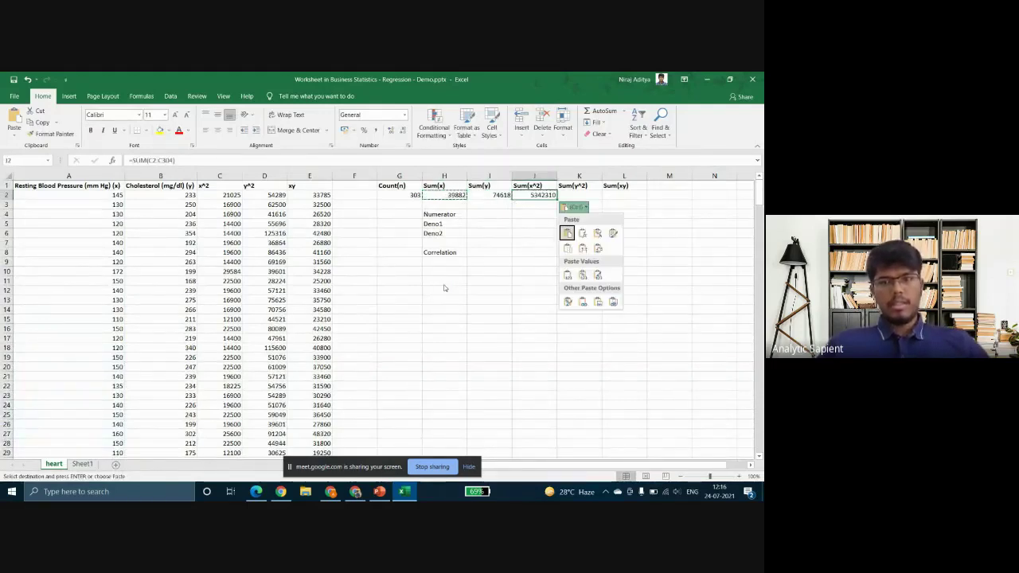
{"action": "key", "text": "Escape"}
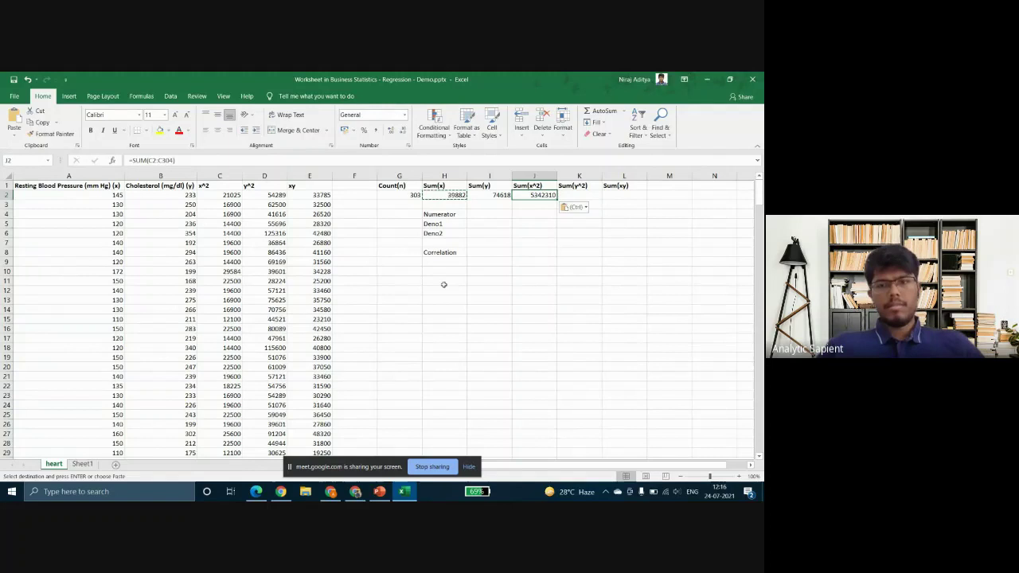
- Paste the copied SUM formula into K2 and L2 to total y^2 and xy
{"action": "left_click", "coordinate": [583, 194]}
{"action": "key", "text": "ctrl+v"}
{"action": "key", "text": "Right"}
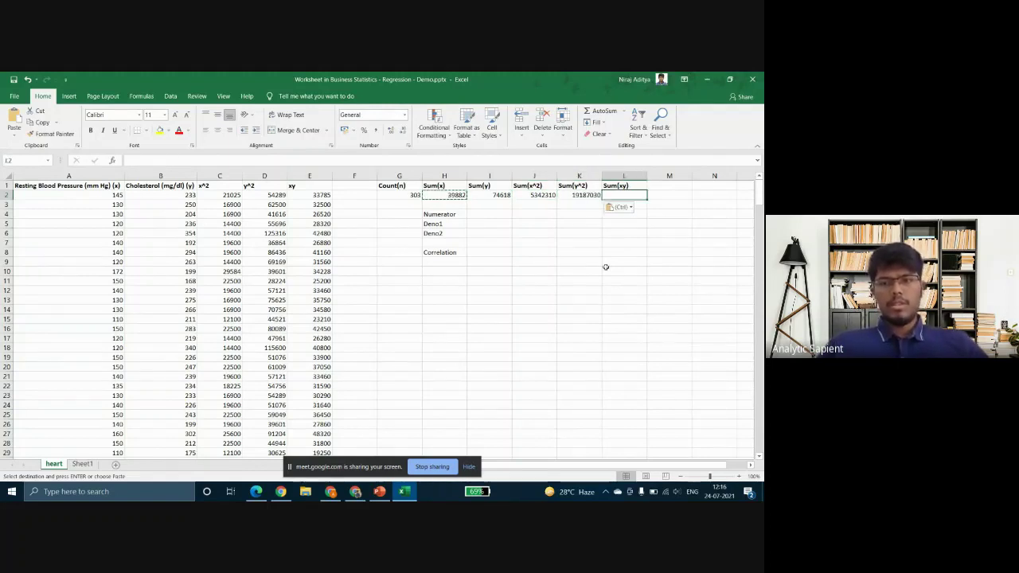
{"action": "key", "text": "ctrl+v"}
{"action": "key", "text": "Left"}
{"action": "key", "text": "Left"}
{"action": "key", "text": "Escape"}
{"action": "key", "text": "Down"}
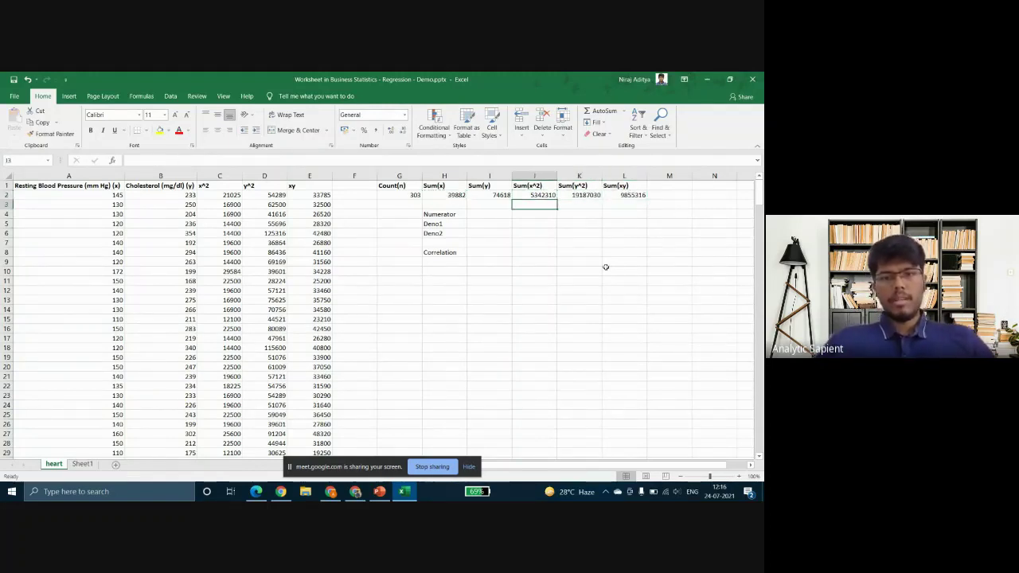
- Check the correlation formula on the PowerPoint slide, then calculate the numerator in I4 of the Excel worksheet with =L2-(H2*I2/G2)
{"action": "key", "text": "Left"}
{"action": "key", "text": "Down"}
{"action": "key", "text": "alt+Tab"}
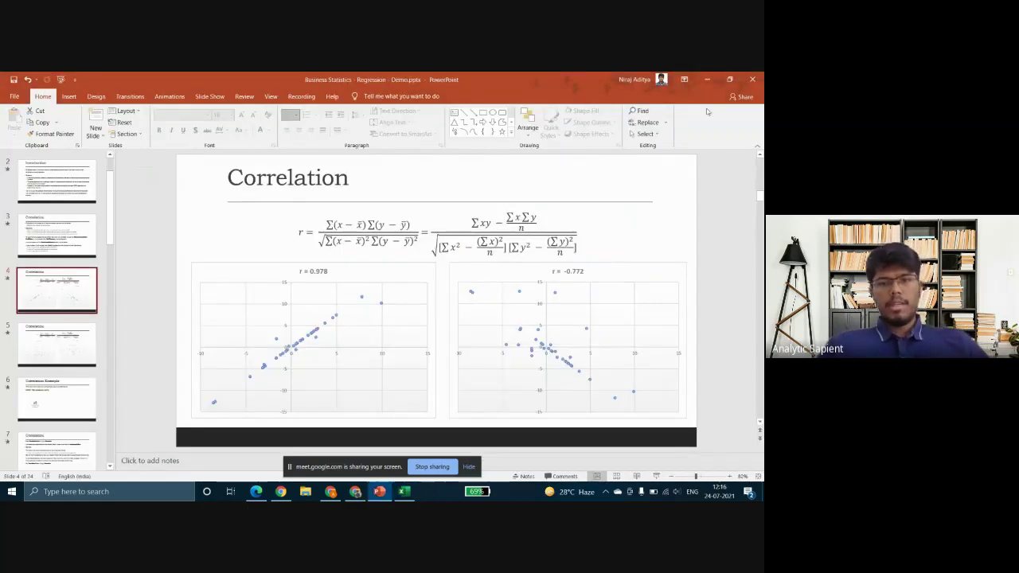
{"action": "key", "text": "alt+Tab"}
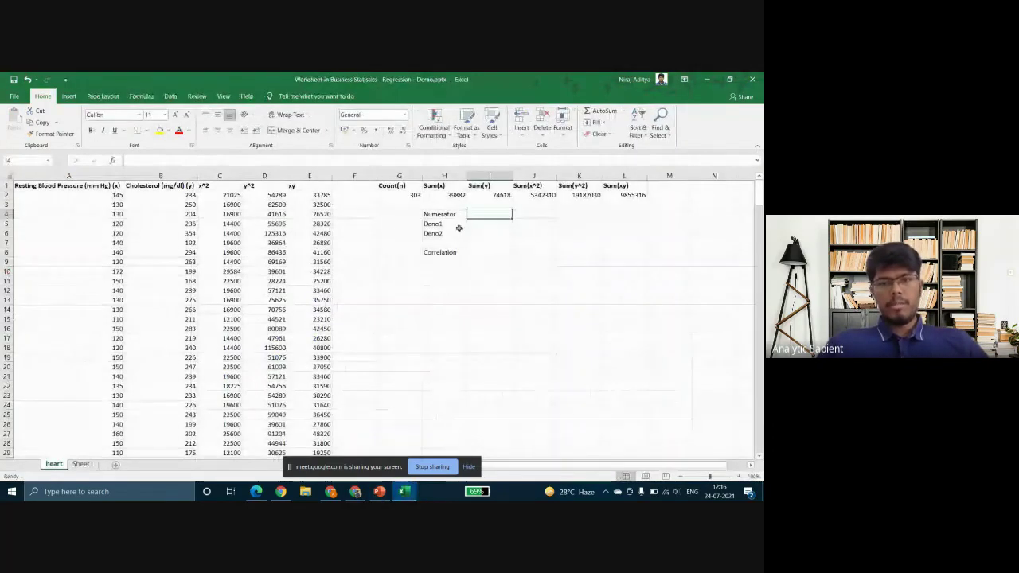
{"action": "key", "text": "alt+Tab"}
{"action": "key", "text": "alt+Tab"}
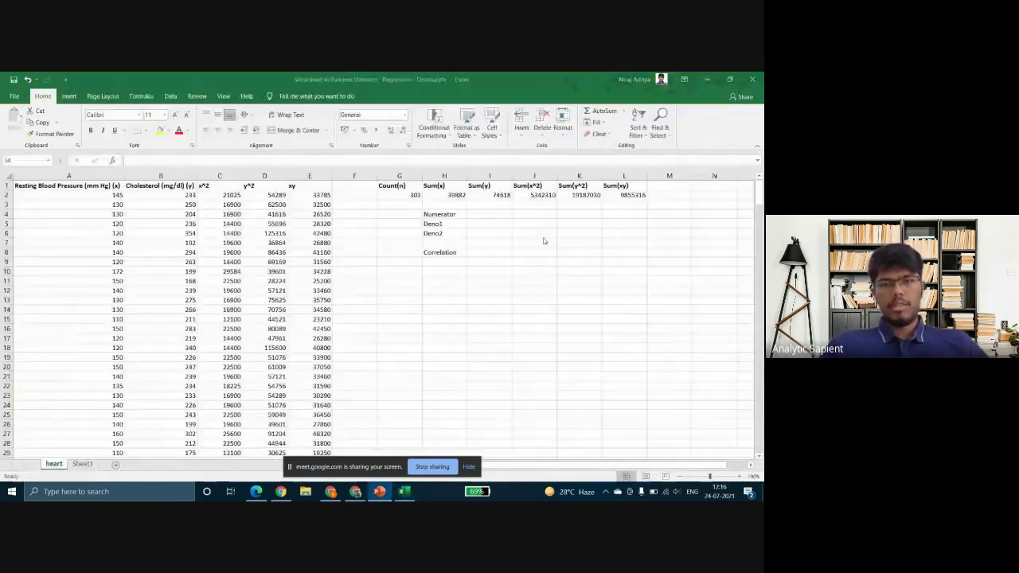
{"action": "type", "text": "="}
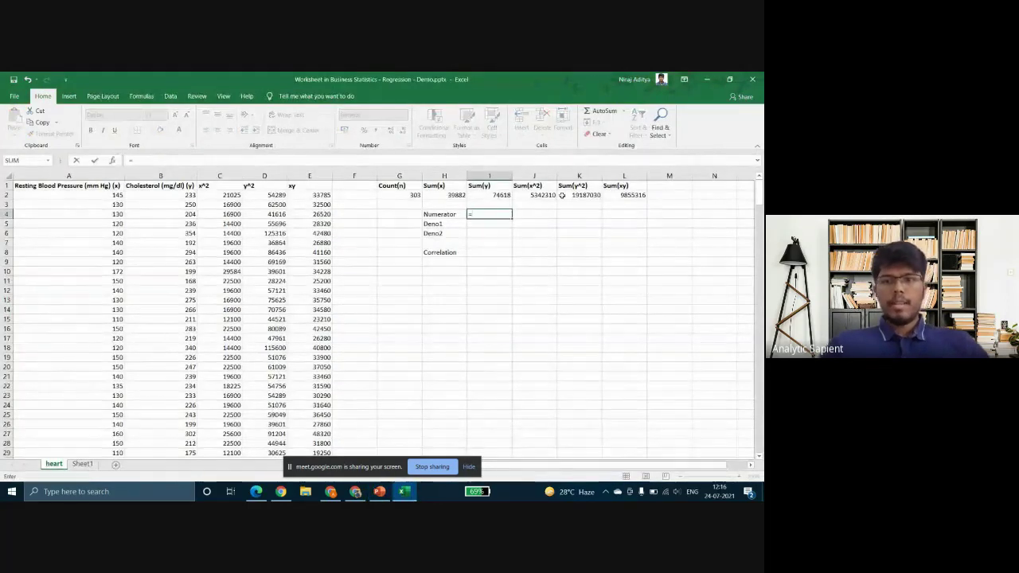
{"action": "left_click", "coordinate": [642, 195]}
{"action": "type", "text": "-("}
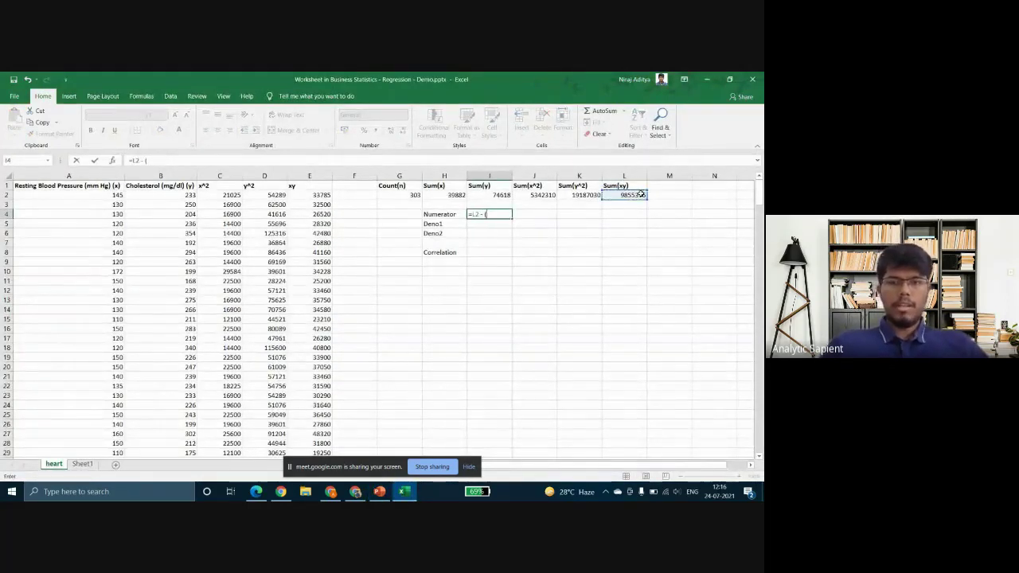
{"action": "left_click", "coordinate": [455, 195]}
{"action": "type", "text": "*"}
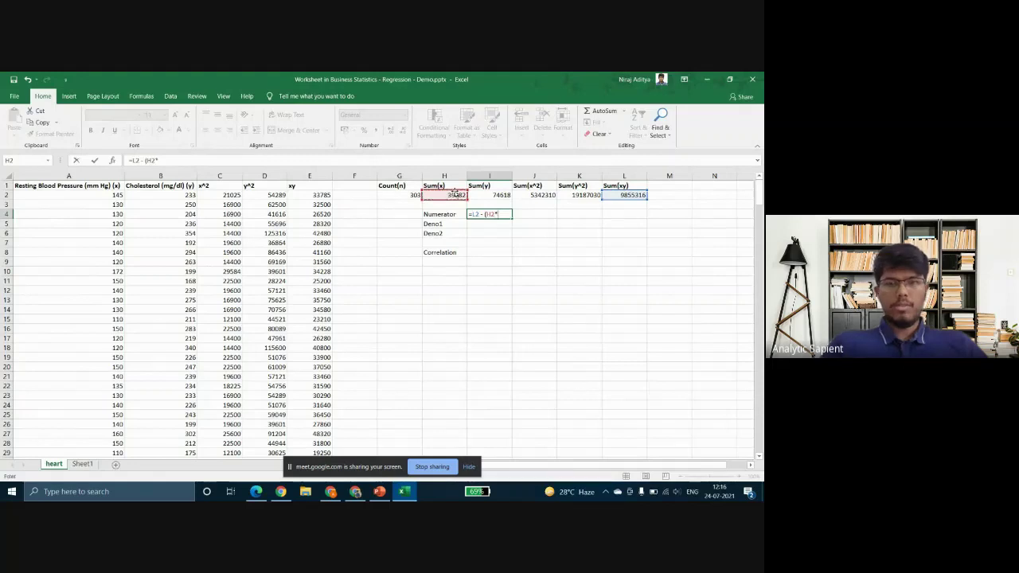
{"action": "left_click", "coordinate": [496, 195]}
{"action": "type", "text": "/"}
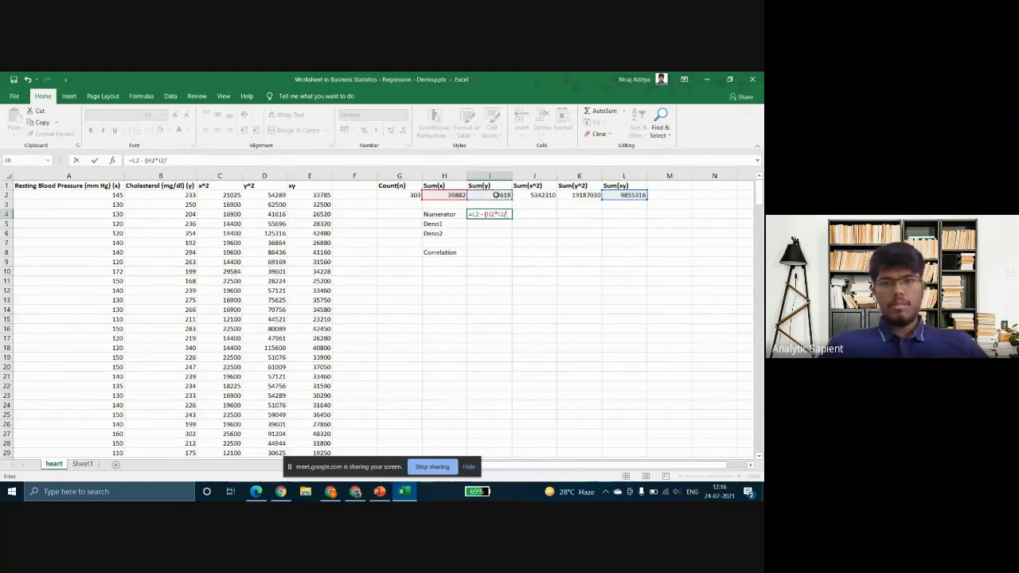
{"action": "left_click", "coordinate": [400, 195]}
{"action": "key", "text": "Return"}
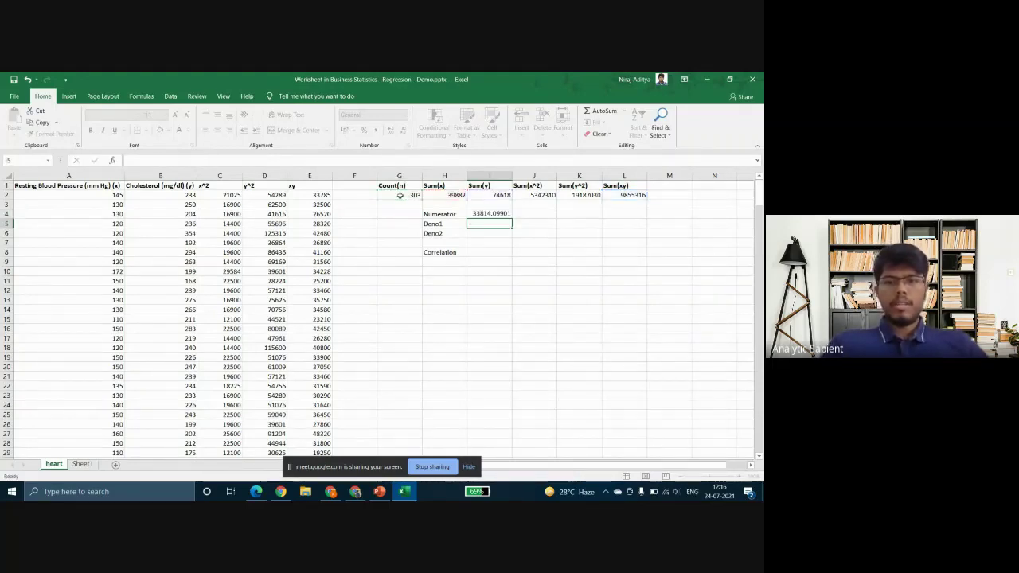
- Consult the correlation formula in PowerPoint and calculate Deno1 in I5 of the Excel worksheet with =J2-(H2^2/G2)
{"action": "key", "text": "alt+Tab"}
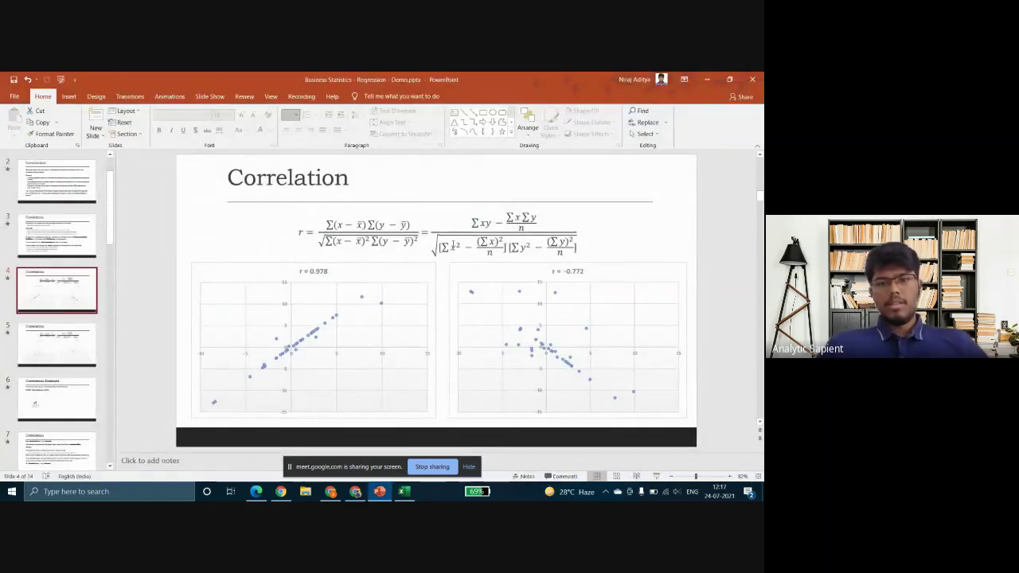
{"action": "key", "text": "alt+Tab"}
{"action": "type", "text": "="}
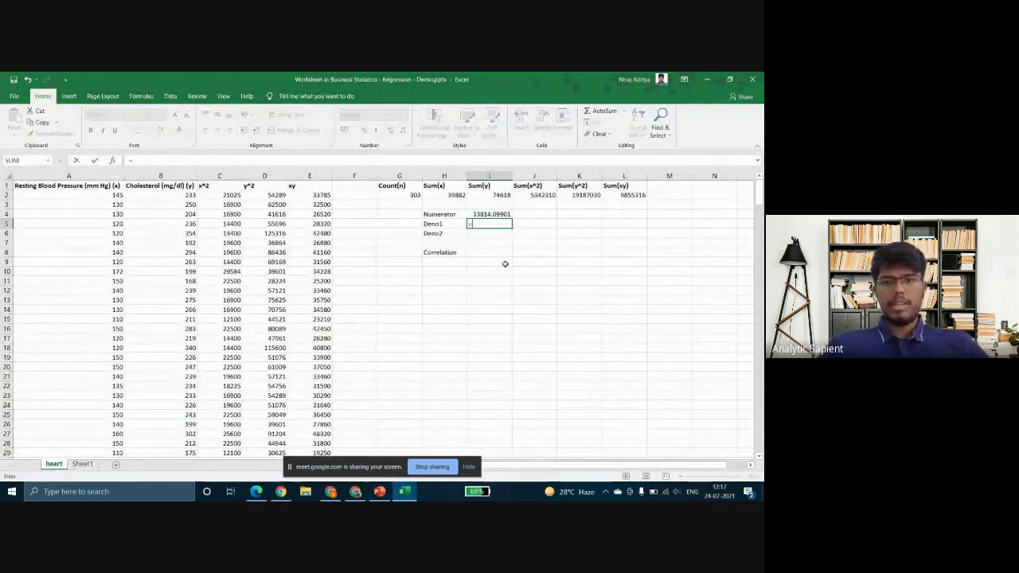
{"action": "left_click", "coordinate": [538, 195]}
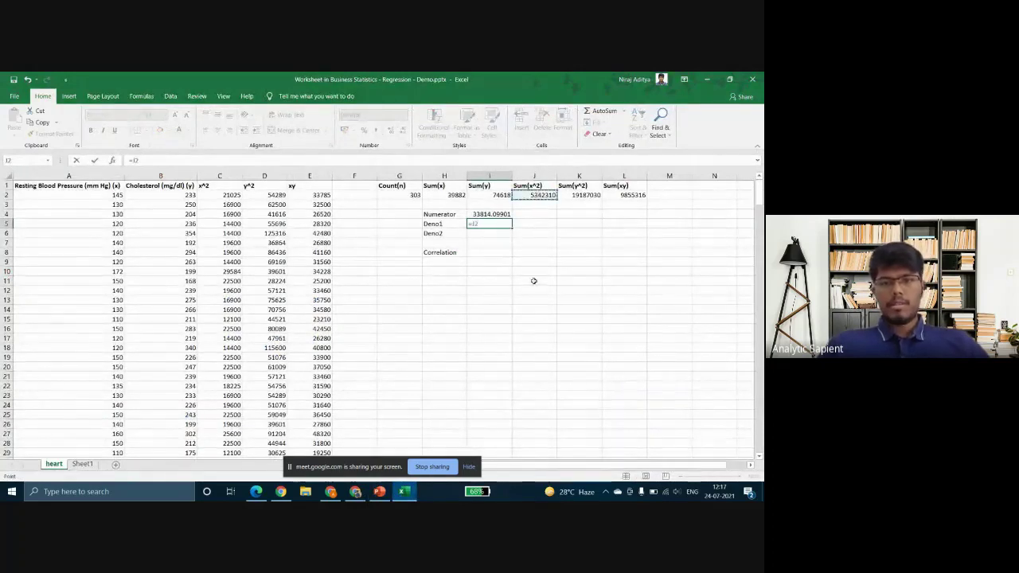
{"action": "type", "text": "-"}
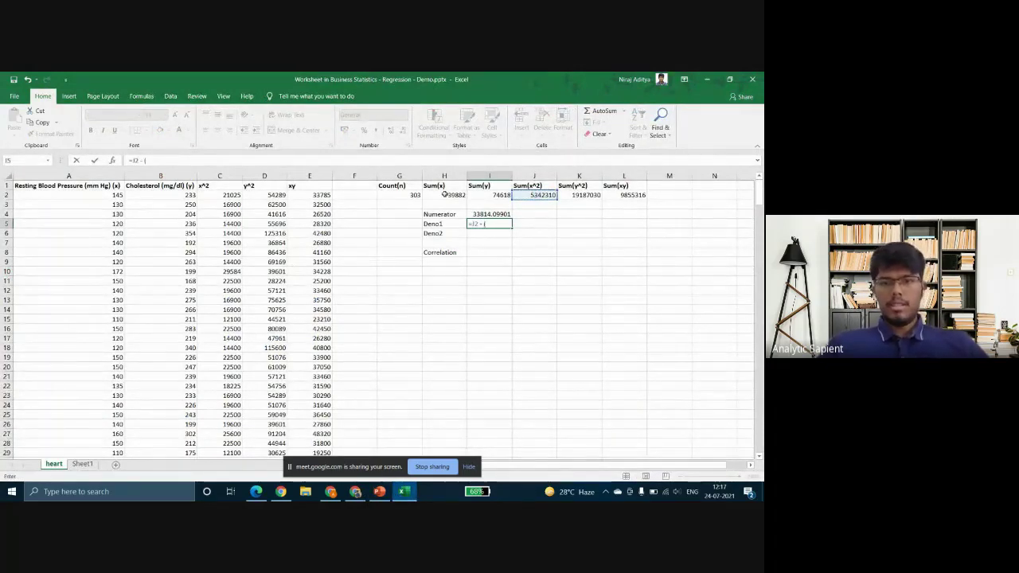
{"action": "type", "text": " ("}
{"action": "left_click", "coordinate": [444, 195]}
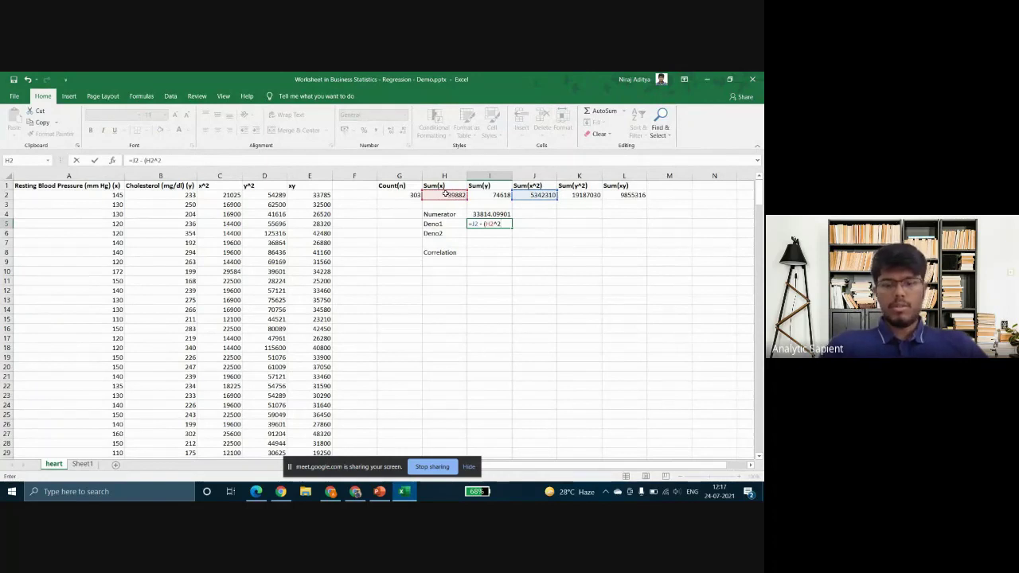
{"action": "left_click", "coordinate": [392, 195]}
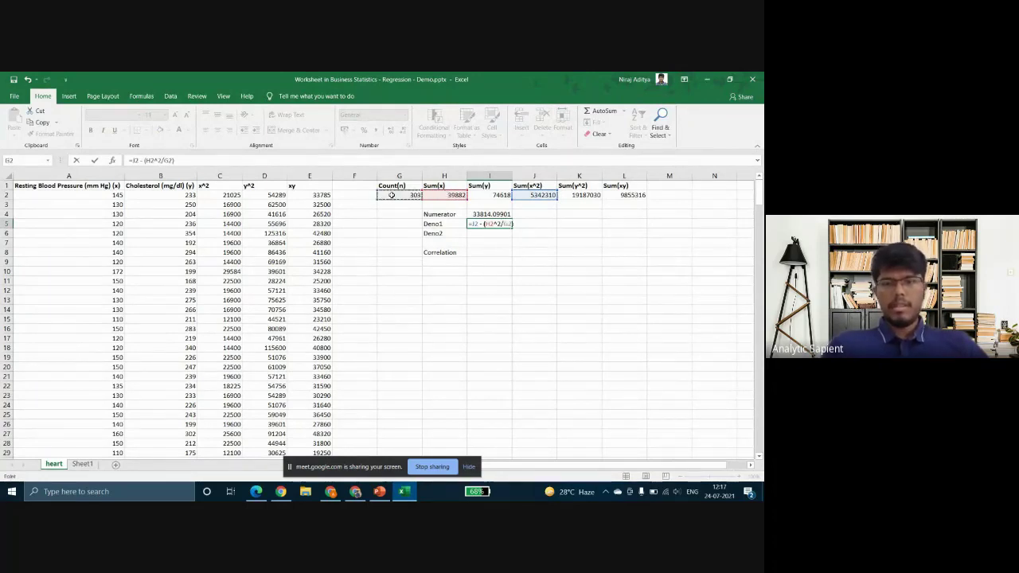
{"action": "key", "text": "Return"}
- Calculate the second denominator term in I6 beside Deno2 with =K2-(I2^2/G2)
{"action": "type", "text": "="}
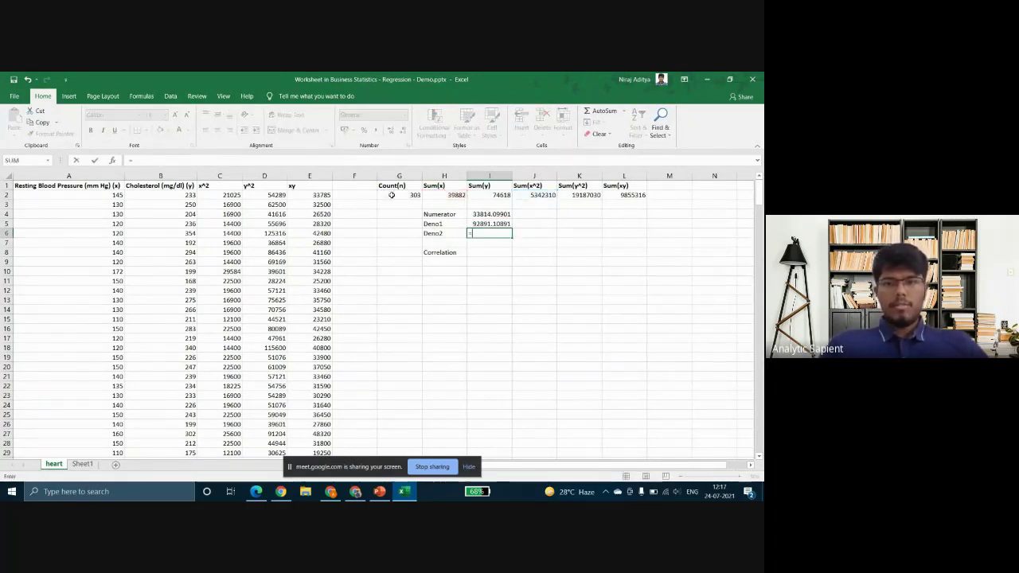
{"action": "left_click", "coordinate": [589, 194]}
{"action": "type", "text": "-"}
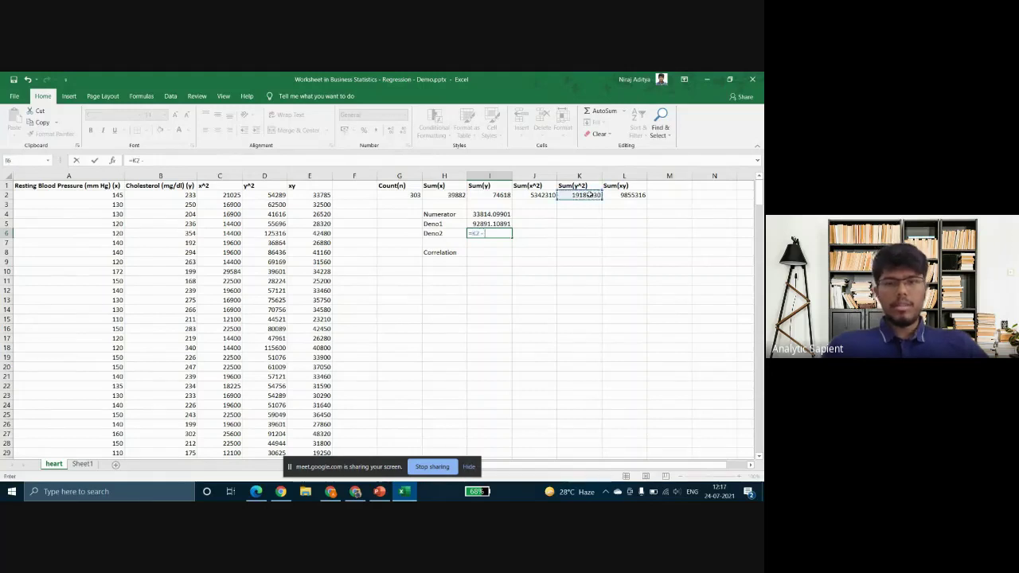
{"action": "type", "text": " ("}
{"action": "left_click", "coordinate": [501, 194]}
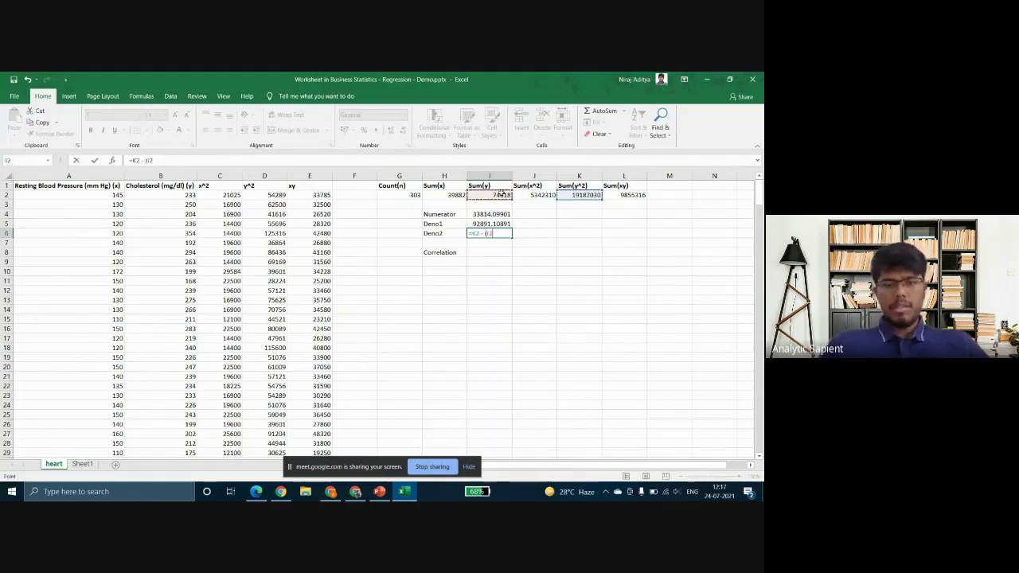
{"action": "type", "text": "^2/"}
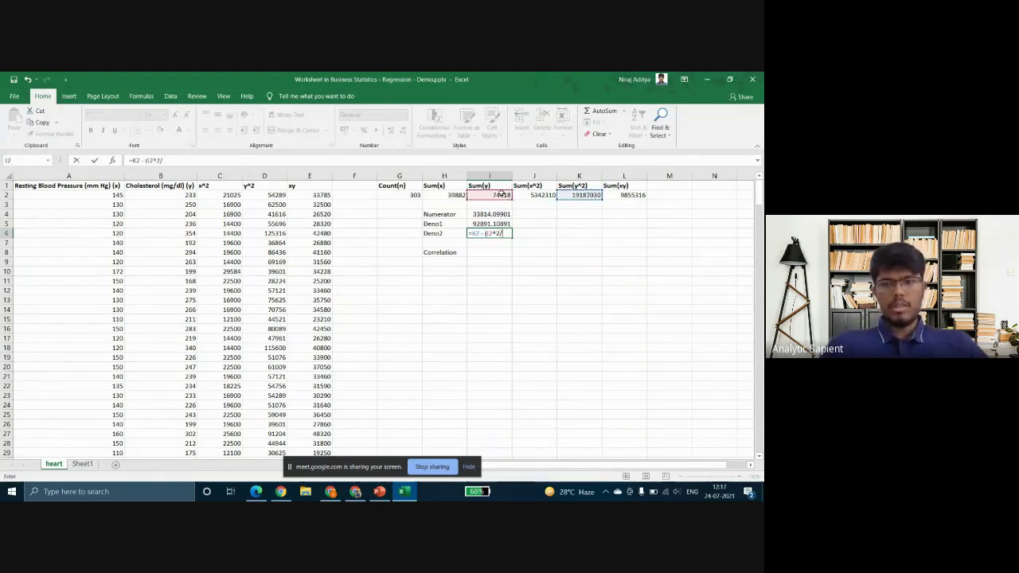
{"action": "left_click", "coordinate": [397, 195]}
{"action": "type", "text": ")"}
{"action": "key", "text": "Return"}
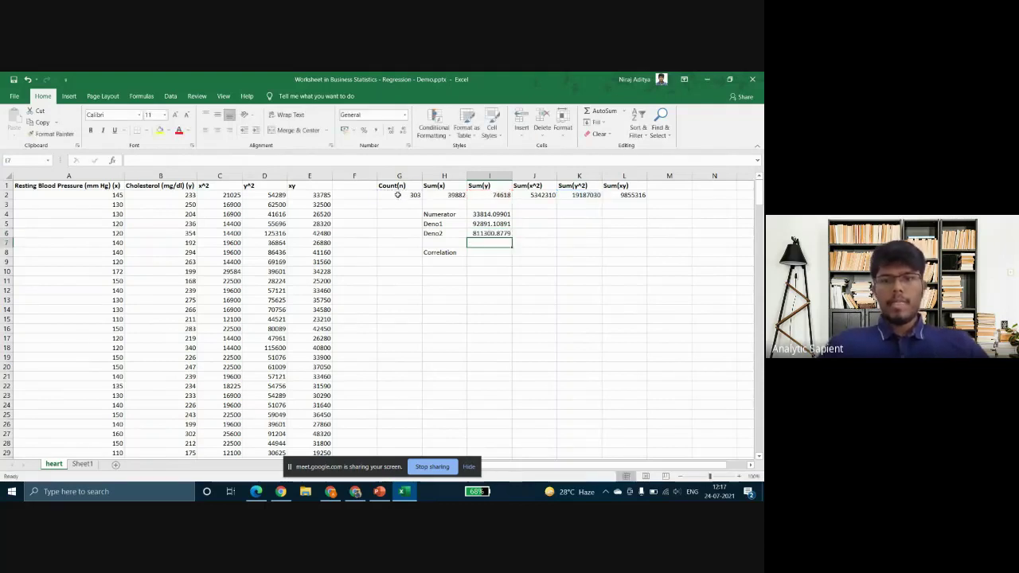
- Calculate the correlation in I8 with =I4/SQRT(I5*I6) and select the label and result in H8:I8
{"action": "key", "text": "Return"}
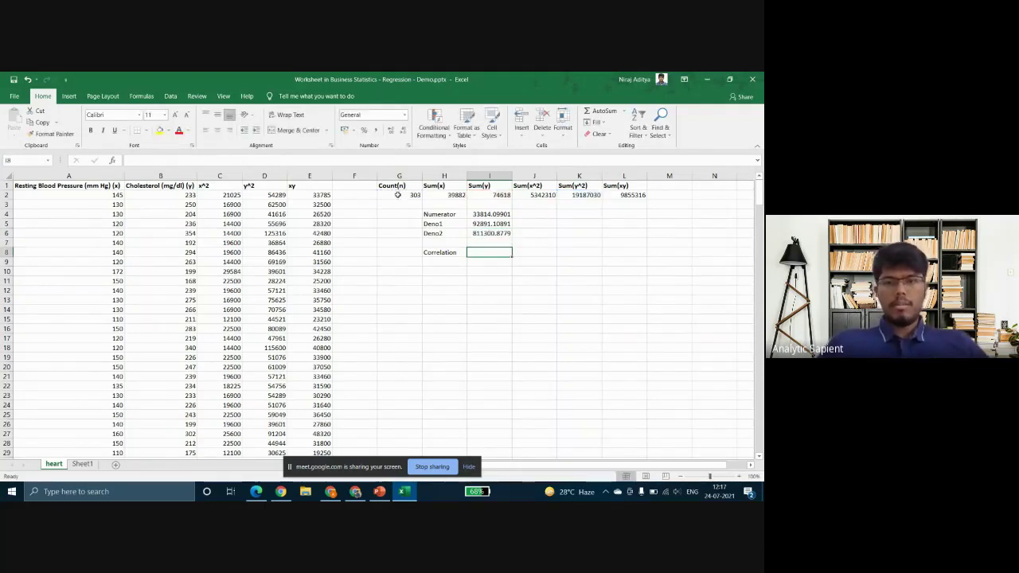
{"action": "key", "text": "alt+Tab"}
{"action": "key", "text": "alt+Tab"}
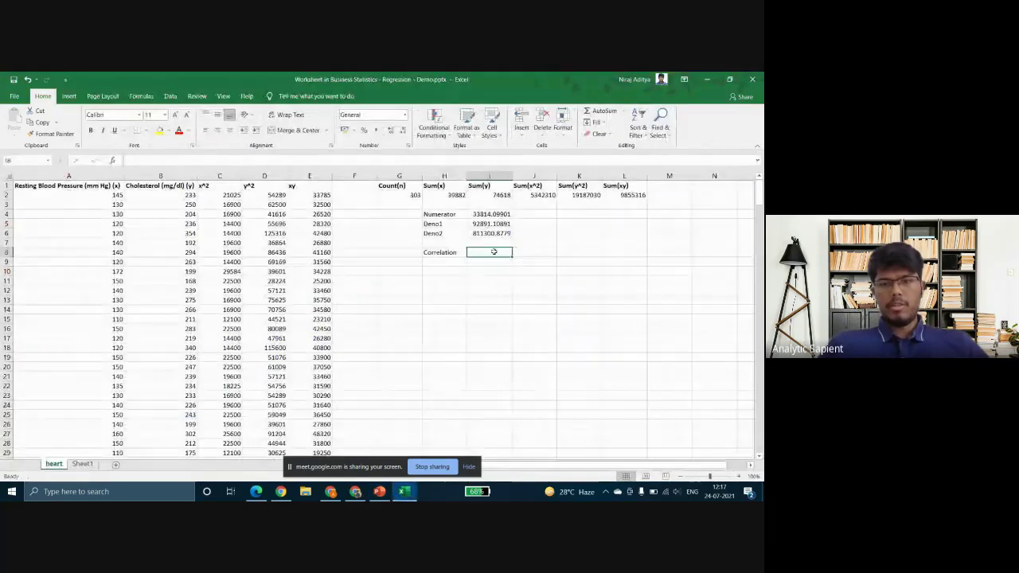
{"action": "type", "text": "="}
{"action": "left_click", "coordinate": [477, 215]}
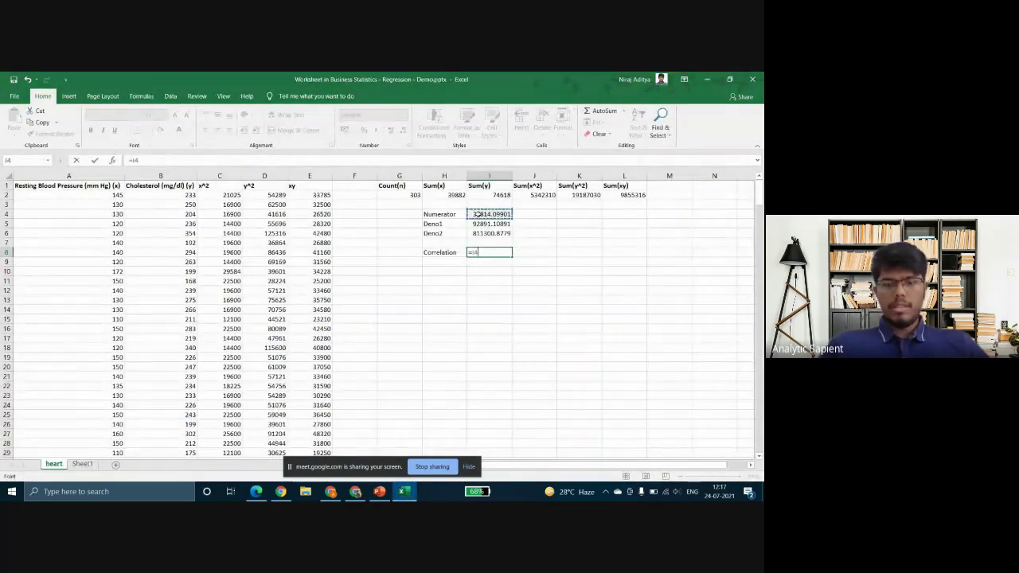
{"action": "type", "text": "/SQRT("}
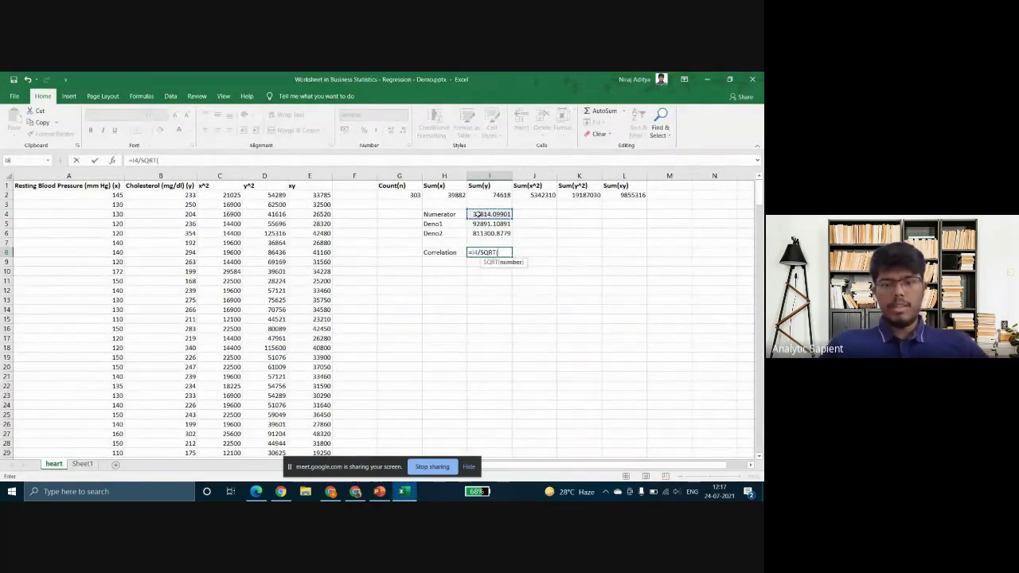
{"action": "left_click", "coordinate": [485, 223]}
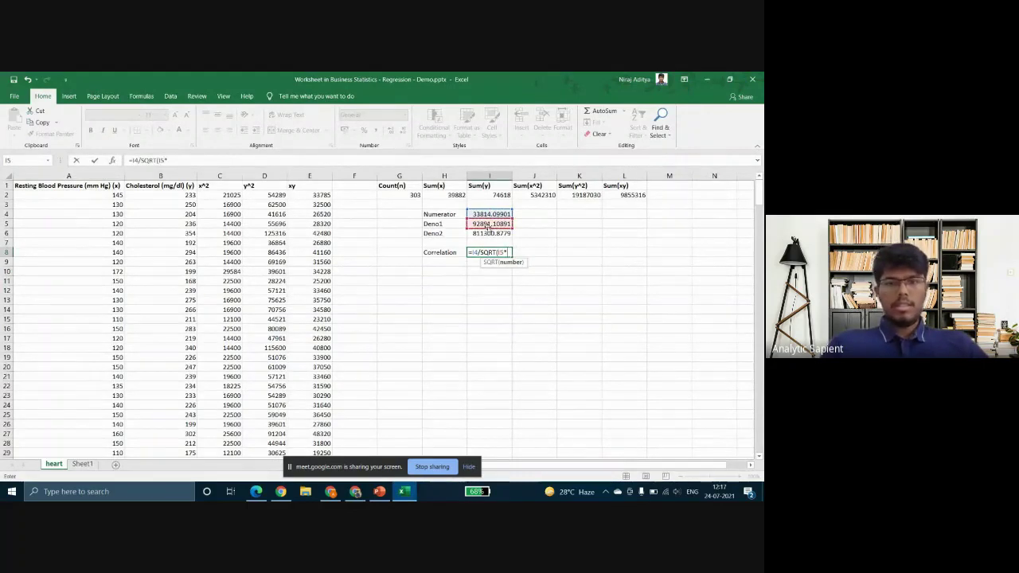
{"action": "type", "text": "*I6)"}
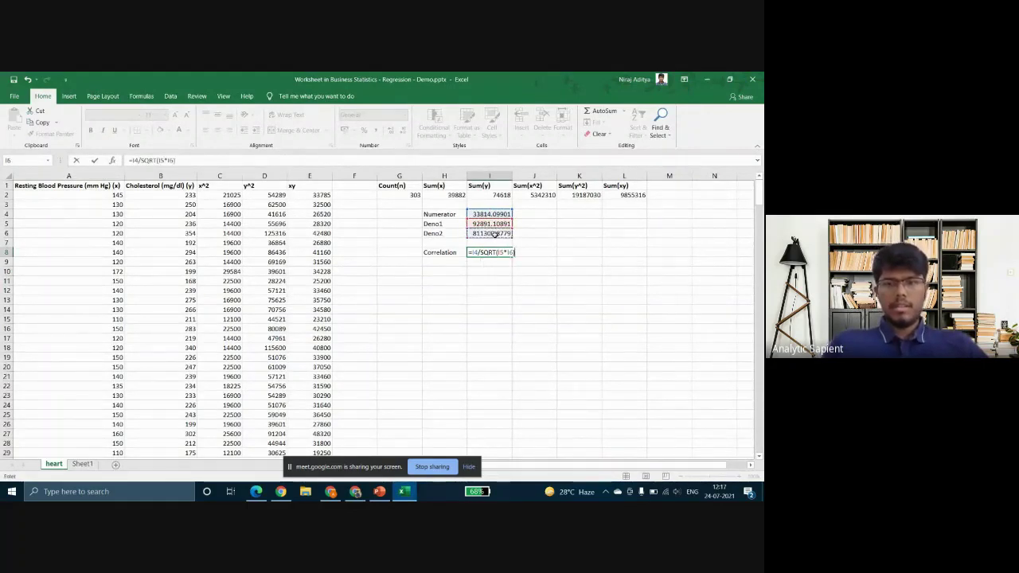
{"action": "key", "text": "Return"}
{"action": "key", "text": "Up"}
{"action": "key", "text": "shift+Left"}
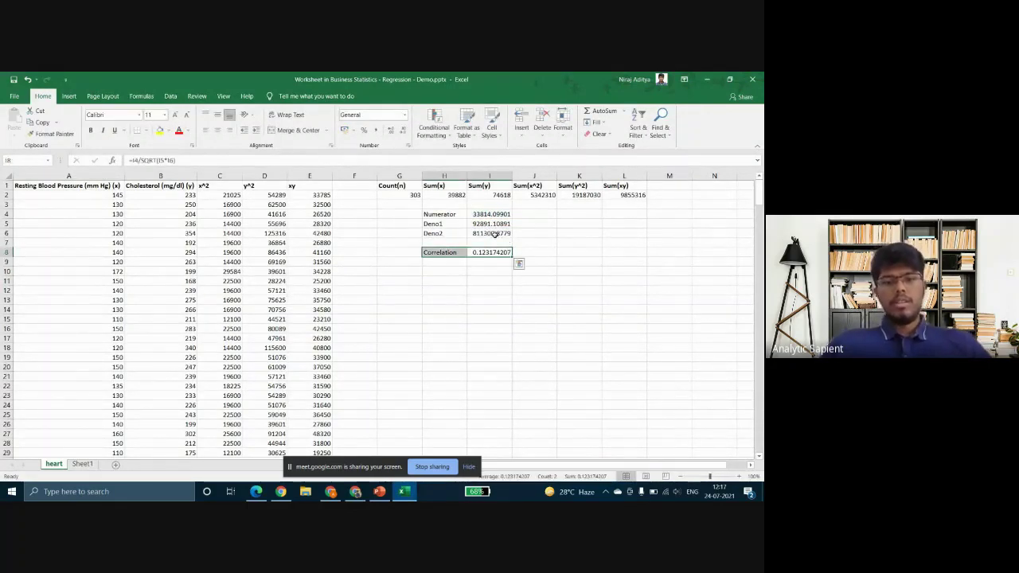
- Make the correlation label and result in H8:I8 bold
{"action": "key", "text": "ctrl+b"}
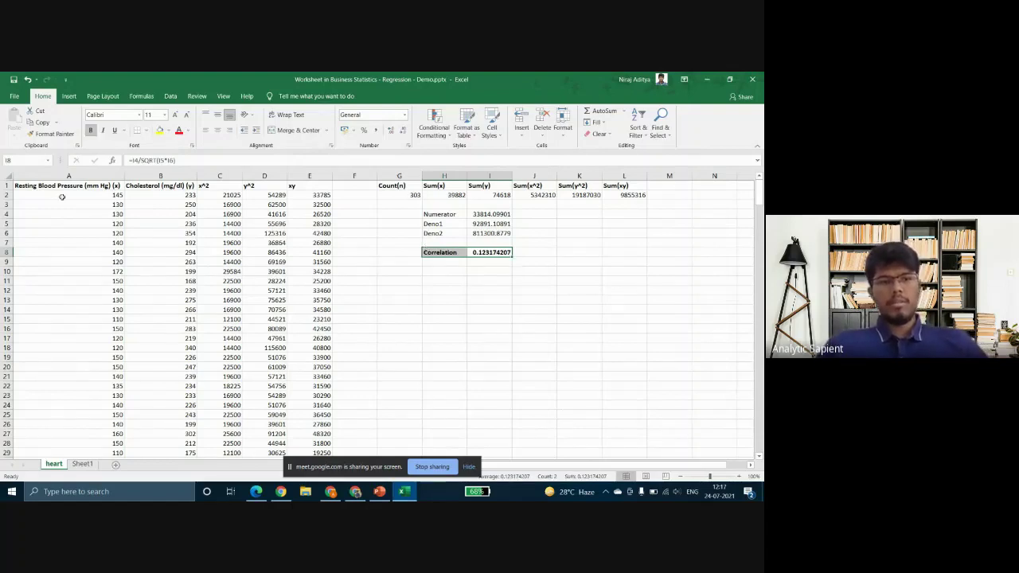
{"action": "left_click", "coordinate": [136, 197]}
{"action": "left_click", "coordinate": [97, 196]}
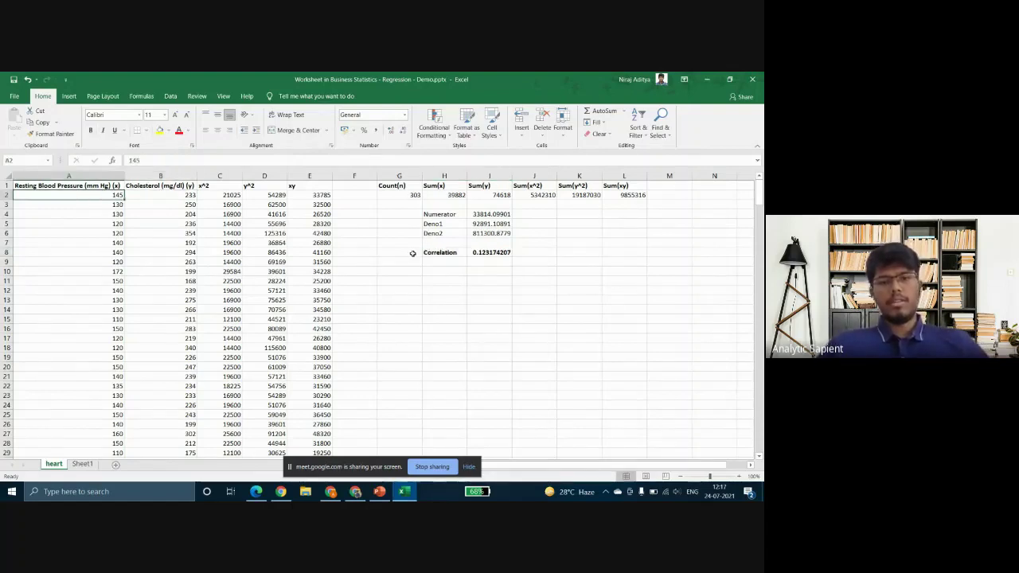
{"action": "left_click", "coordinate": [458, 253]}
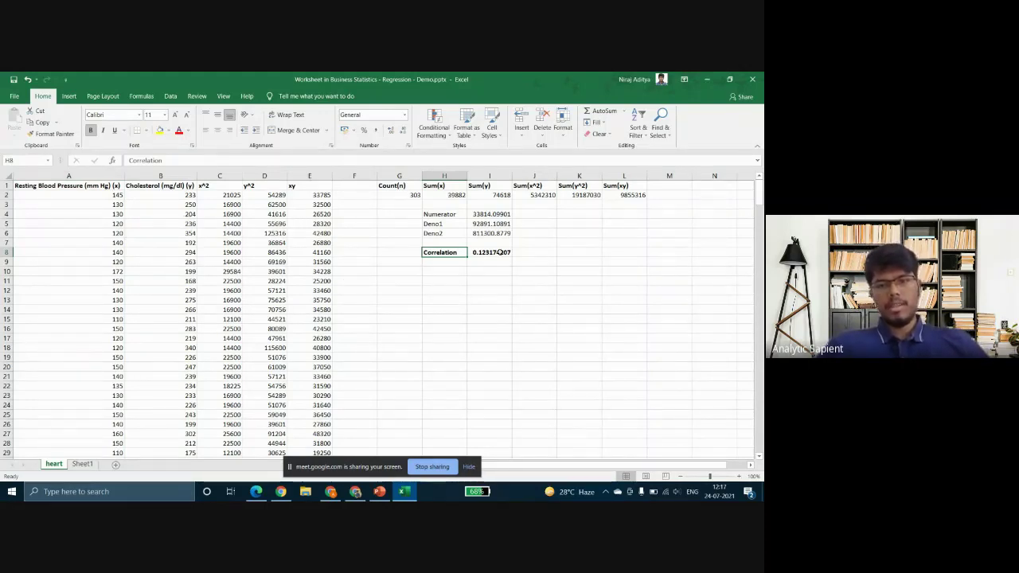
{"action": "key", "text": "Right"}
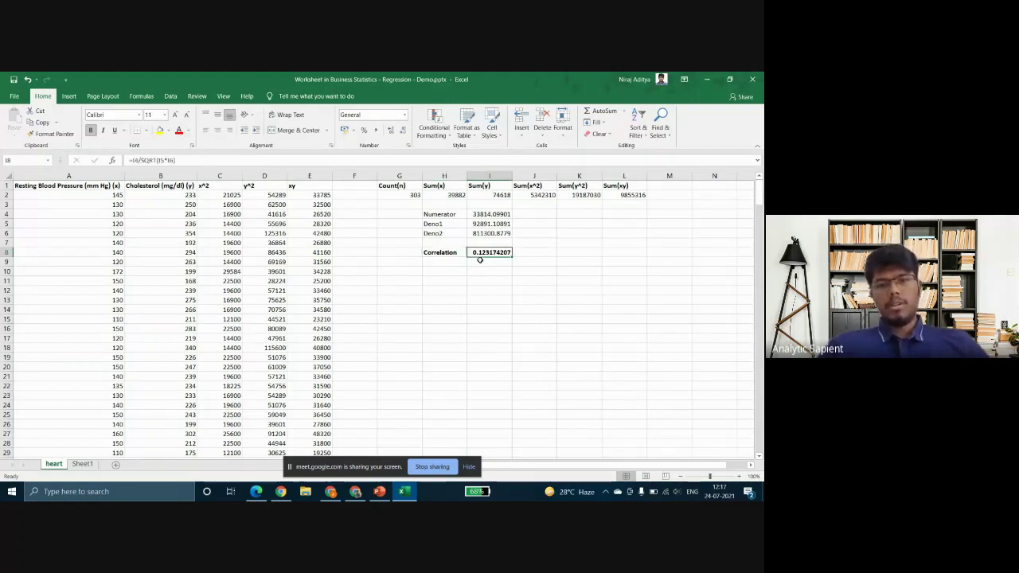
{"action": "key", "text": "Left"}
{"action": "key", "text": "Right"}
{"action": "key", "text": "Left"}
{"action": "key", "text": "Left"}
{"action": "key", "text": "Right"}
{"action": "key", "text": "Right"}
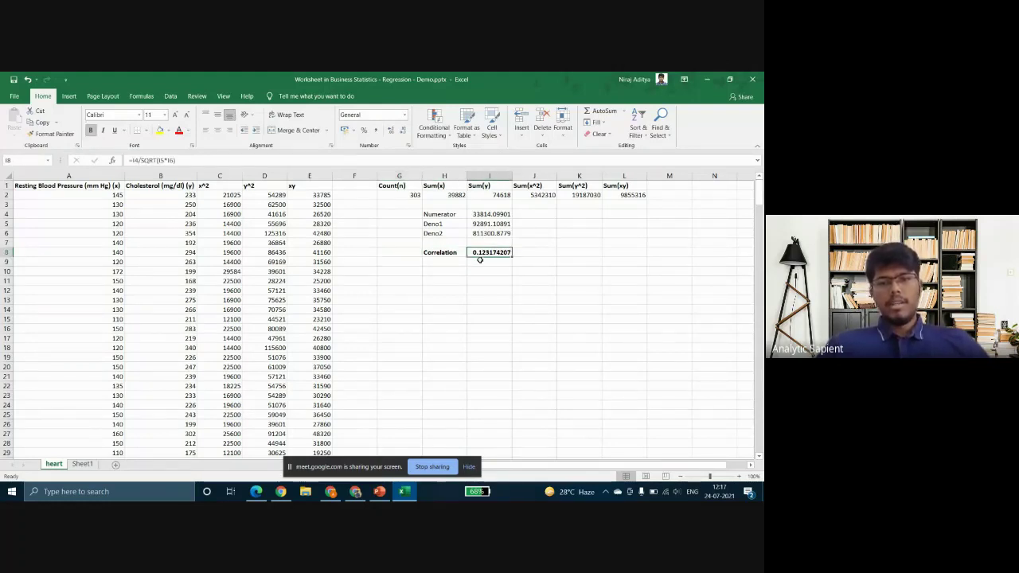
{"action": "key", "text": "Left"}
{"action": "key", "text": "Right"}
{"action": "key", "text": "Down"}
{"action": "key", "text": "Left"}
{"action": "key", "text": "Up"}
{"action": "key", "text": "Right"}
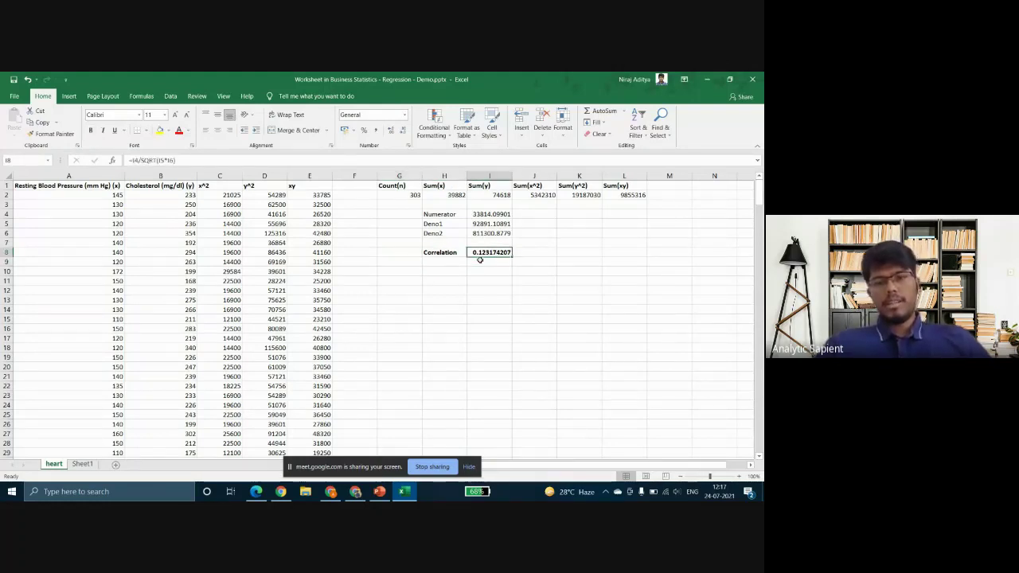
{"action": "key", "text": "Down"}
{"action": "key", "text": "Left"}
{"action": "key", "text": "Up"}
{"action": "key", "text": "Right"}
- Insert a markers-only scatter chart from the blood pressure and cholesterol data in A1:B304, enlarge it and move it clear of the data columns
{"action": "left_click", "coordinate": [103, 186]}
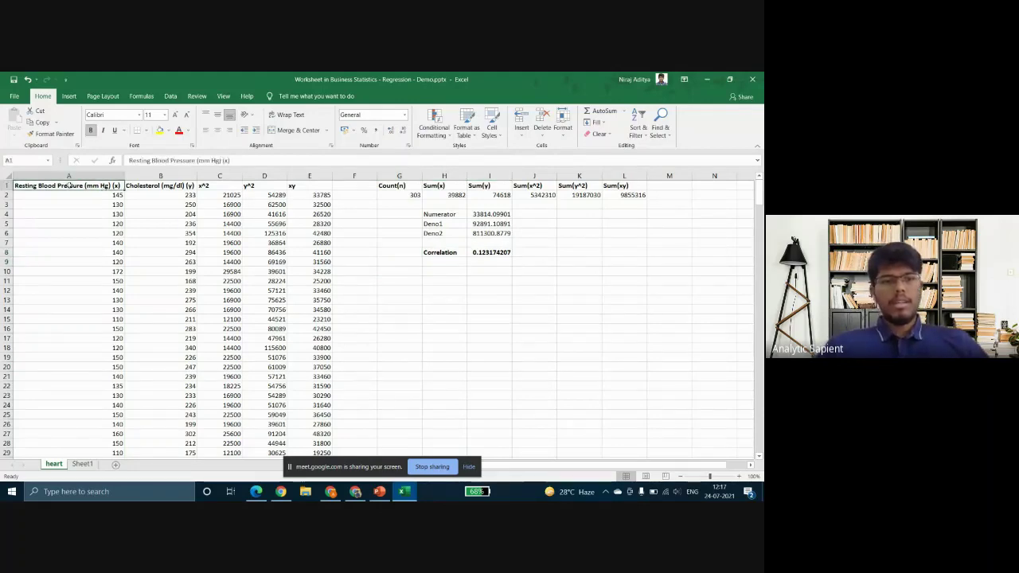
{"action": "key", "text": "ctrl+shift+Right"}
{"action": "key", "text": "ctrl+shift+Down"}
{"action": "key", "text": "ctrl+Home"}
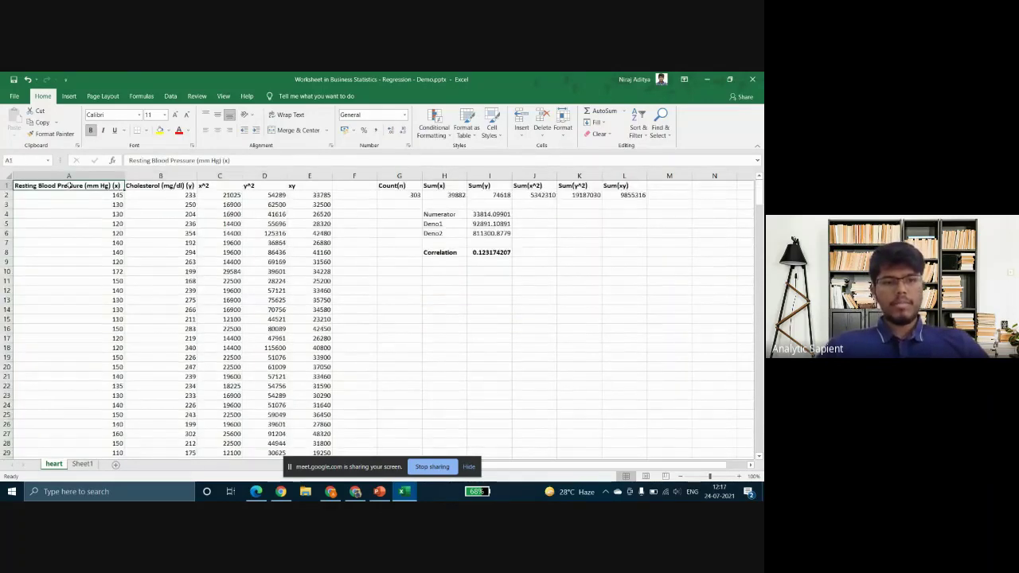
{"action": "key", "text": "shift+Right"}
{"action": "key", "text": "ctrl+shift+Down"}
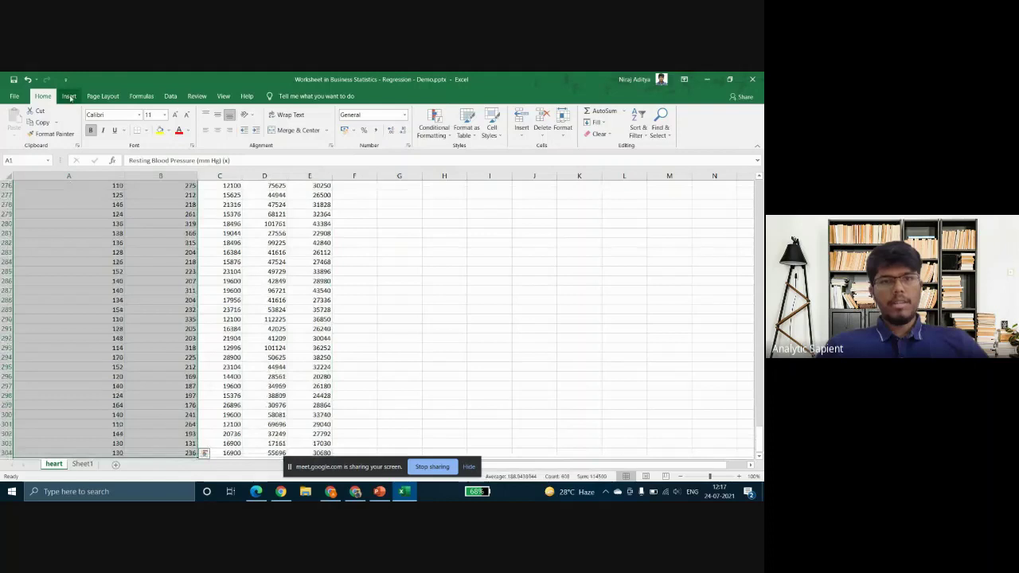
{"action": "left_click", "coordinate": [70, 96]}
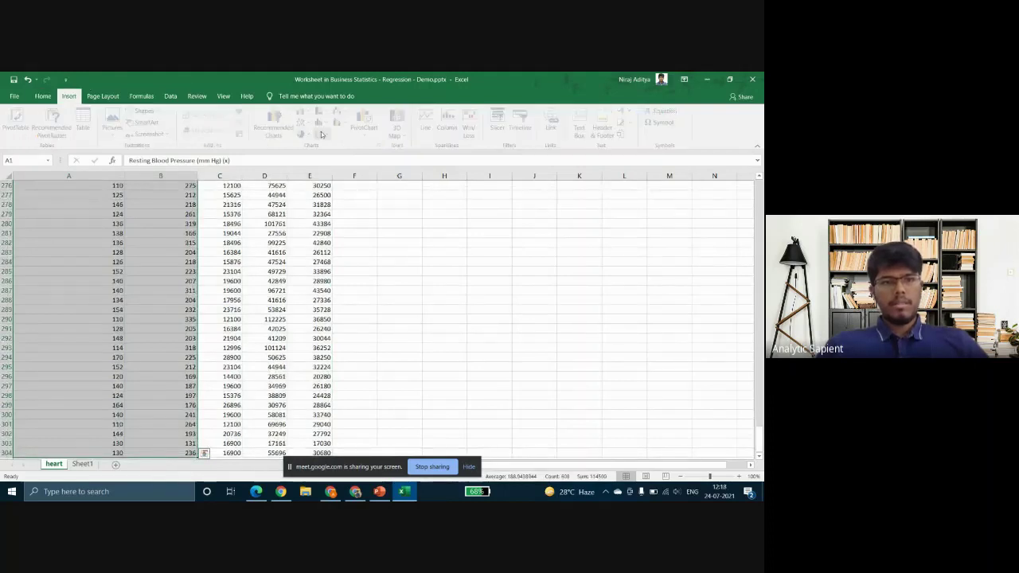
{"action": "left_click", "coordinate": [324, 133]}
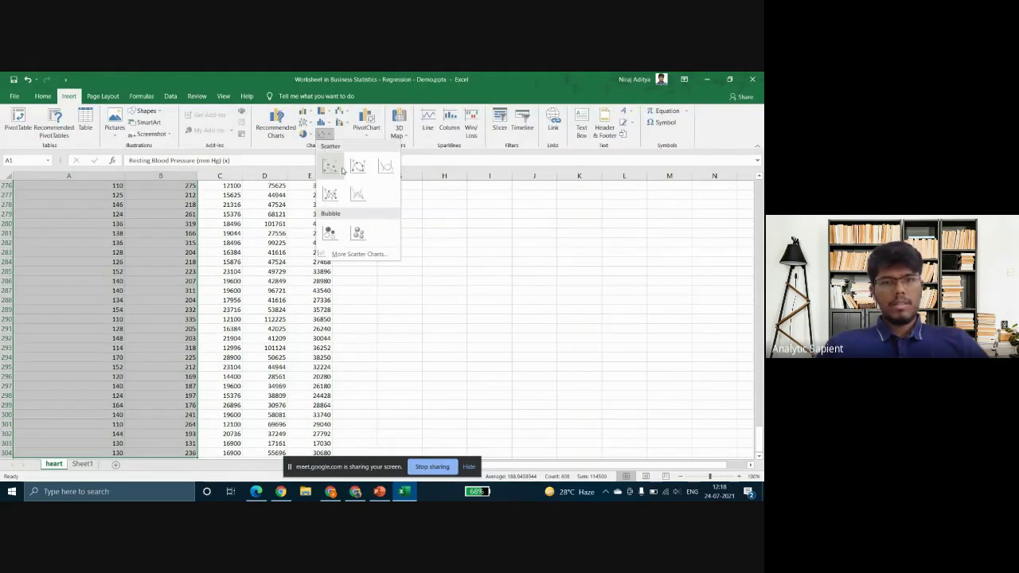
{"action": "left_click", "coordinate": [332, 165]}
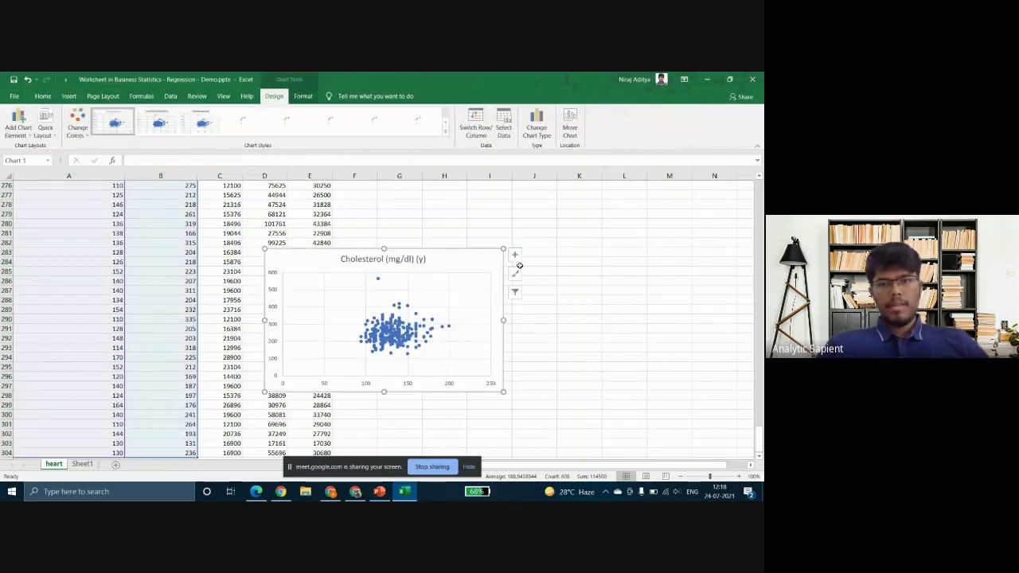
{"action": "left_click_drag", "start_coordinate": [504, 392], "coordinate": [563, 408]}
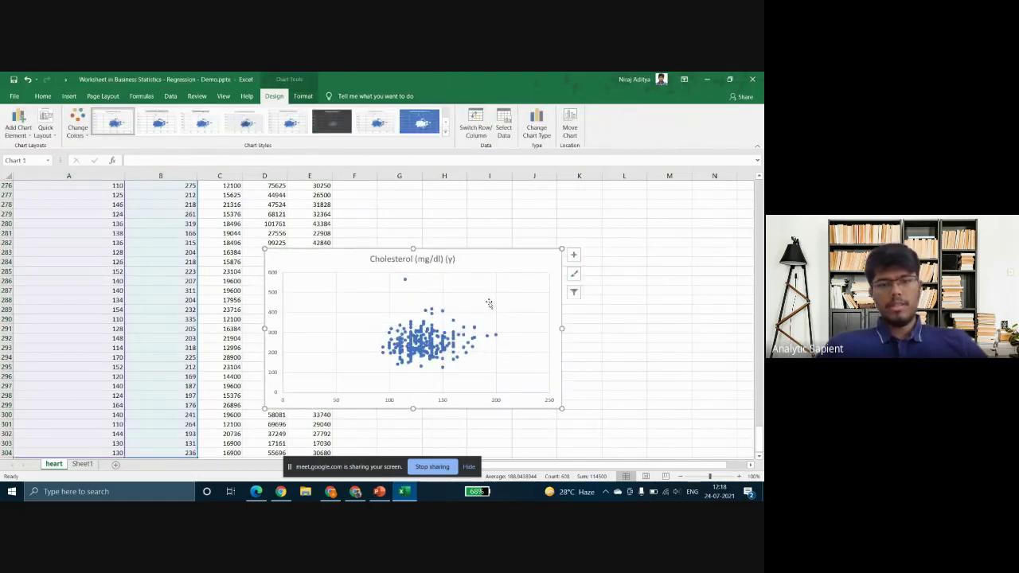
{"action": "left_click_drag", "start_coordinate": [470, 262], "coordinate": [568, 252]}
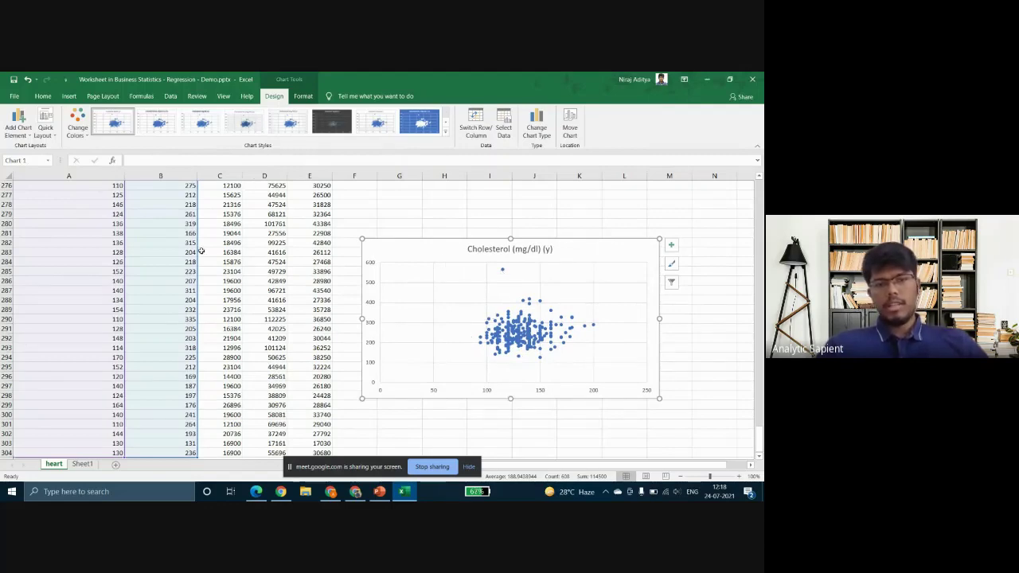
- Calculate the correlation in I10 of the worksheet with the built-in function as =CORREL(A2:A304,B2:B304)
{"action": "scroll", "coordinate": [493, 217], "scroll_direction": "up", "scroll_amount": 20}
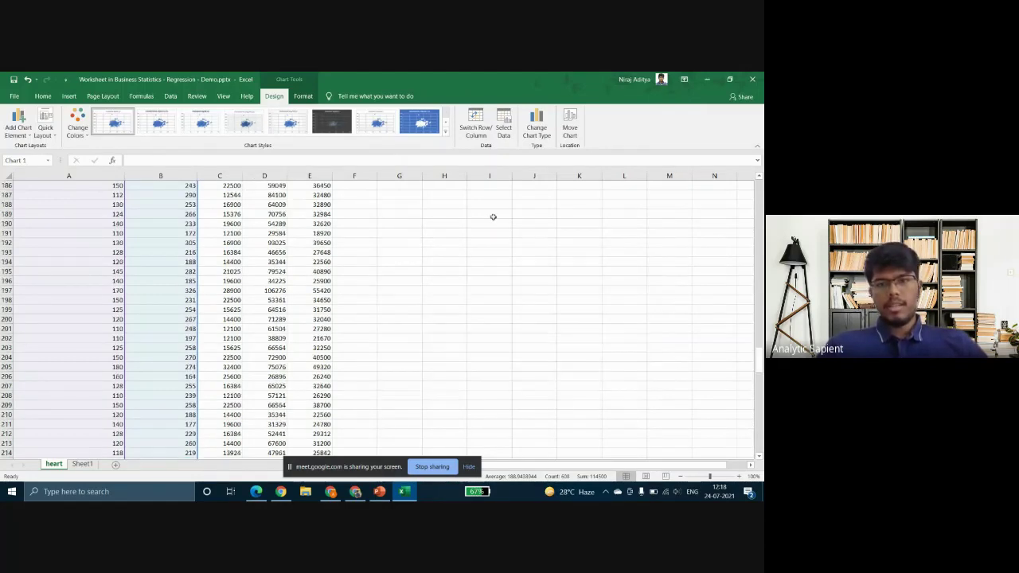
{"action": "scroll", "coordinate": [561, 218], "scroll_direction": "up", "scroll_amount": 20}
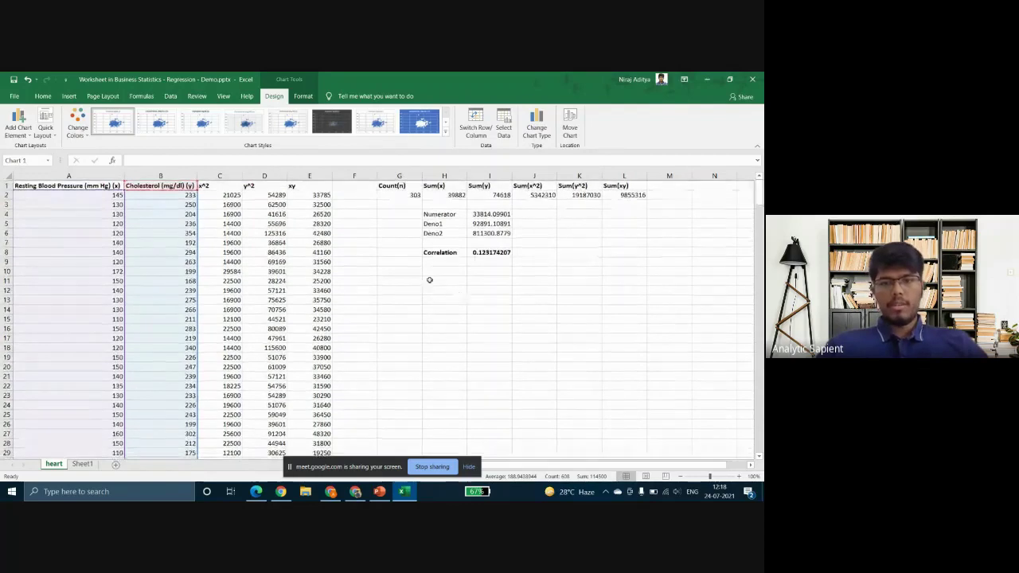
{"action": "left_click", "coordinate": [429, 280]}
{"action": "key", "text": "Up"}
{"action": "key", "text": "Up"}
{"action": "key", "text": "Up"}
{"action": "key", "text": "Right"}
{"action": "key", "text": "Down"}
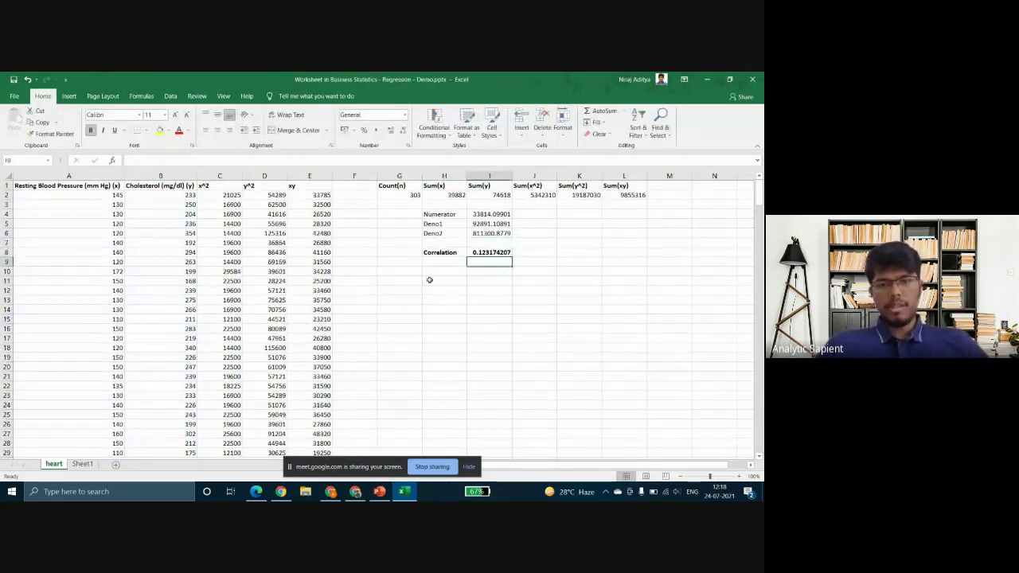
{"action": "key", "text": "Left"}
{"action": "key", "text": "Down"}
{"action": "key", "text": "Right"}
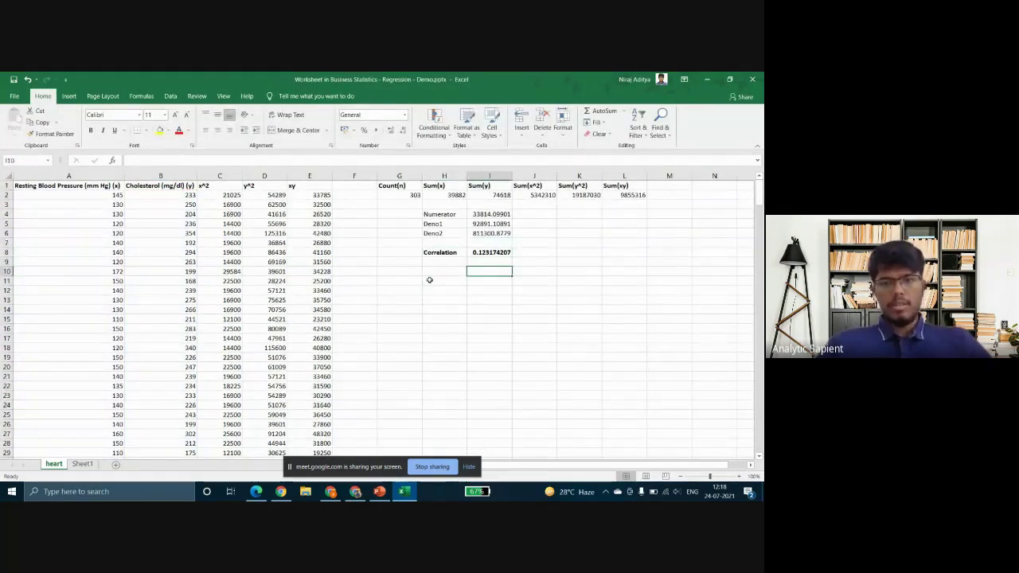
{"action": "type", "text": "=cor"}
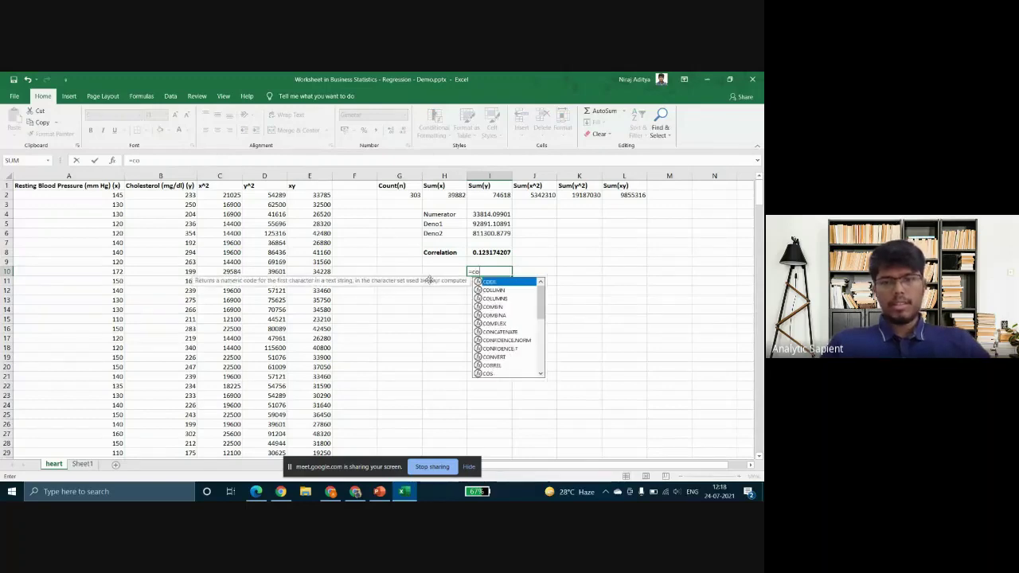
{"action": "left_click", "coordinate": [83, 192]}
{"action": "key", "text": "ctrl+shift+Down"}
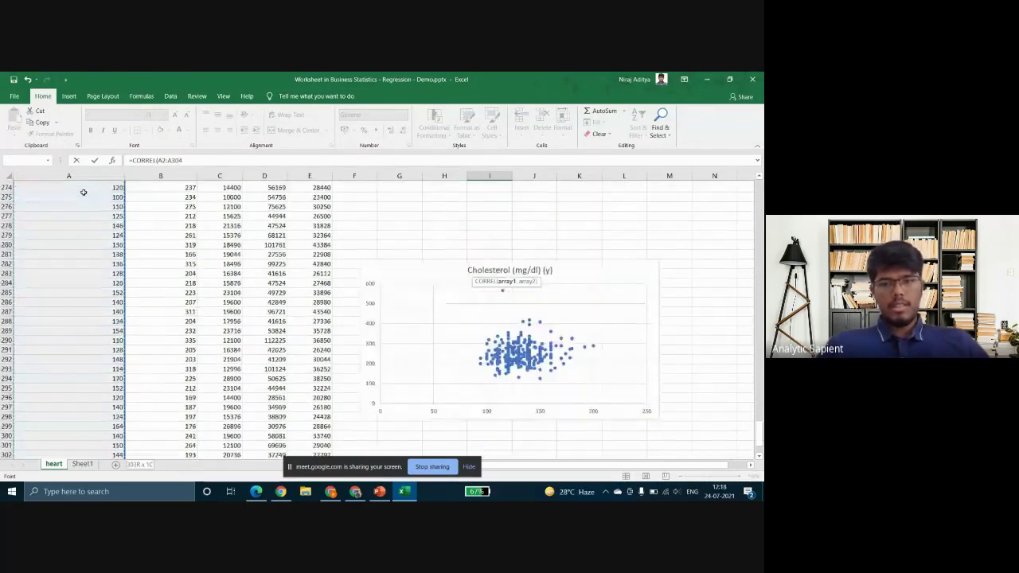
{"action": "type", "text": ","}
{"action": "scroll", "coordinate": [159, 199], "scroll_direction": "up", "scroll_amount": 20}
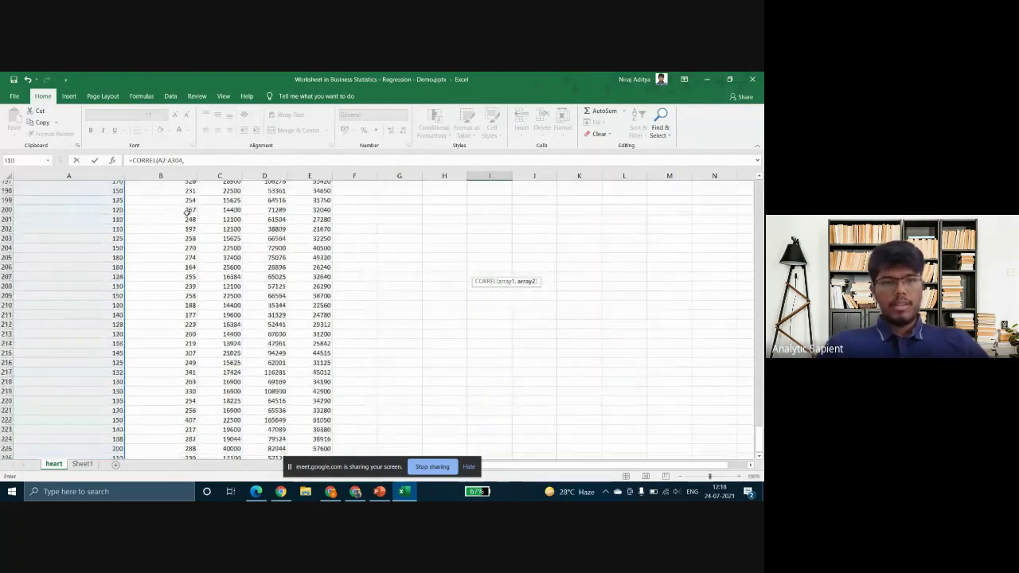
{"action": "scroll", "coordinate": [171, 203], "scroll_direction": "up", "scroll_amount": 20}
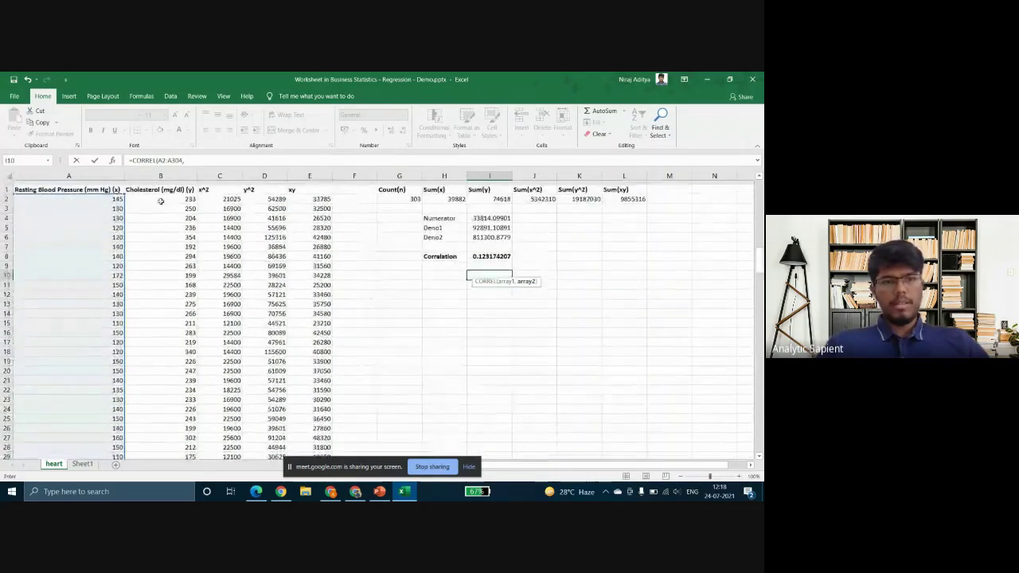
{"action": "left_click", "coordinate": [149, 195]}
{"action": "key", "text": "ctrl+shift+Down"}
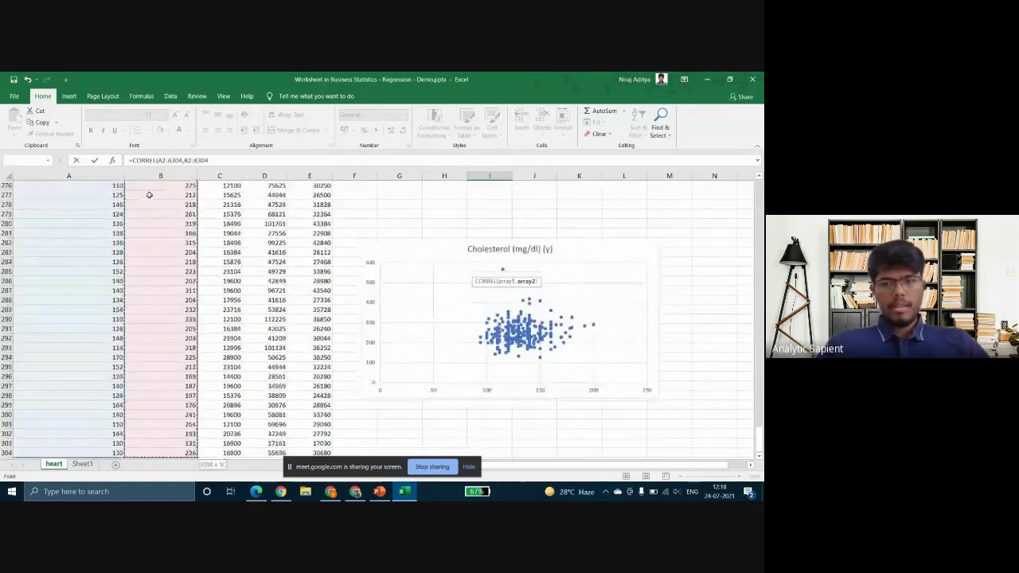
{"action": "key", "text": "Return"}
{"action": "key", "text": "Up"}
{"action": "key", "text": "Up"}
{"action": "key", "text": "Up"}
{"action": "key", "text": "Down"}
{"action": "key", "text": "Down"}
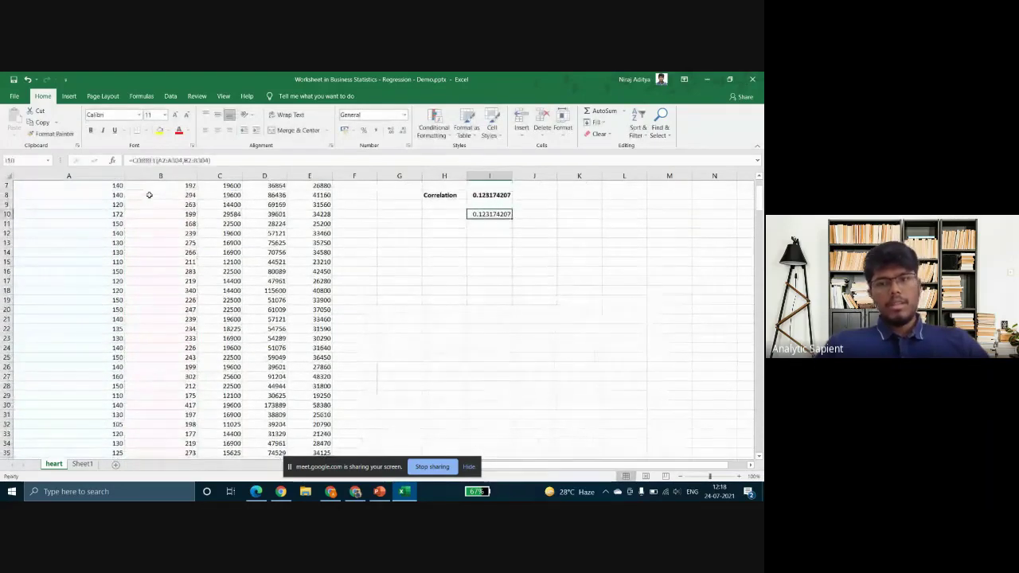
{"action": "scroll", "coordinate": [500, 271], "scroll_direction": "up", "scroll_amount": 2}
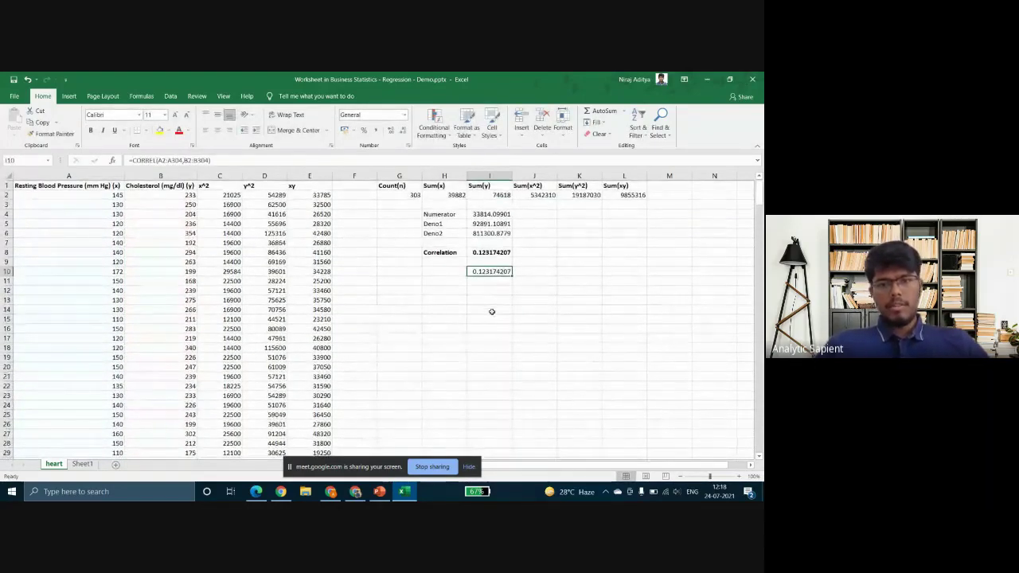
- Examine the CORREL formula in I10 and its source ranges, comparing its result with the manual correlation in I8
{"action": "key", "text": "F2"}
{"action": "key", "text": "Escape"}
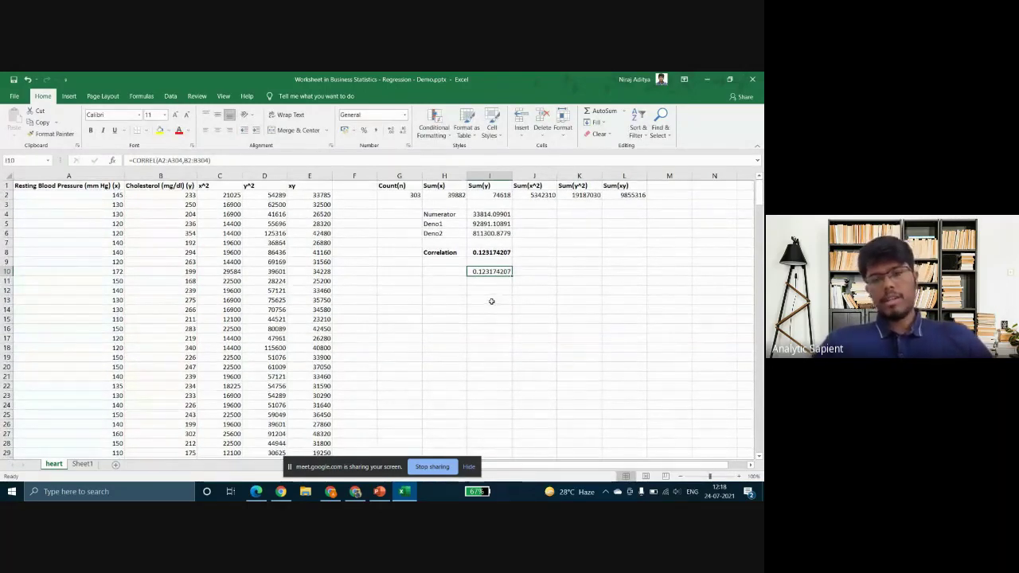
{"action": "key", "text": "Up"}
{"action": "key", "text": "Up"}
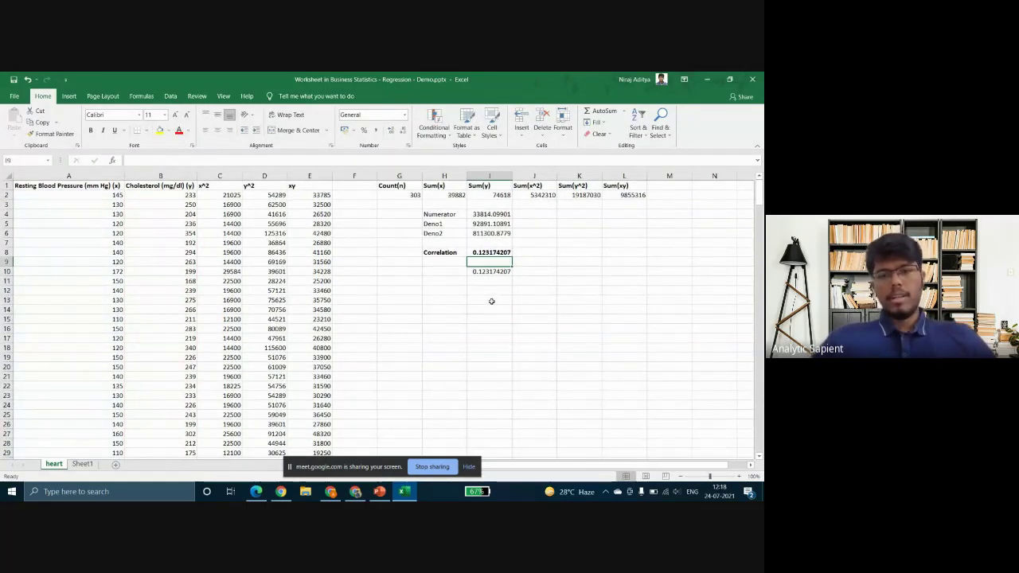
{"action": "key", "text": "Up"}
{"action": "key", "text": "Up"}
{"action": "key", "text": "Down"}
{"action": "key", "text": "Down"}
{"action": "key", "text": "Down"}
{"action": "key", "text": "Down"}
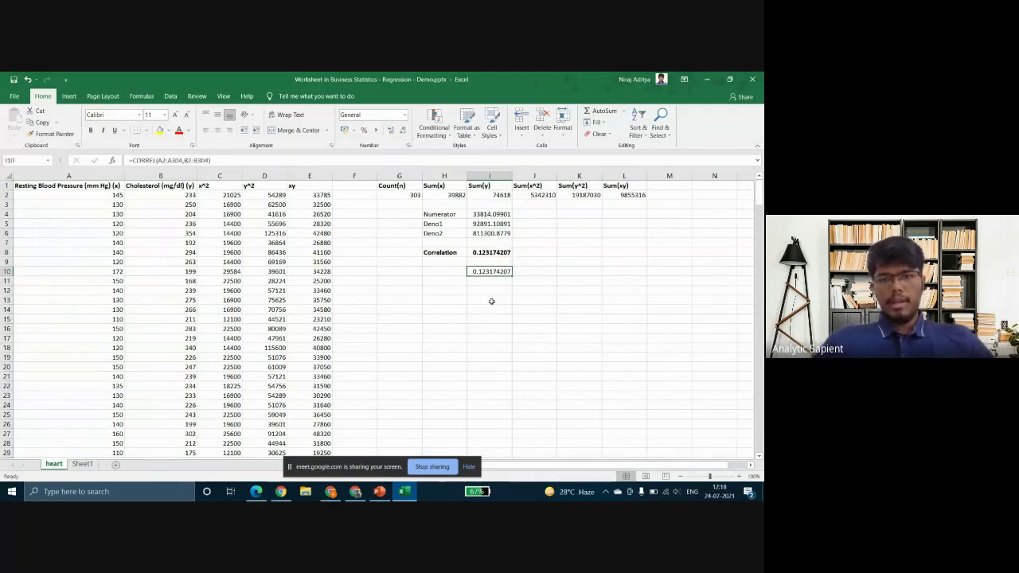
{"action": "key", "text": "F2"}
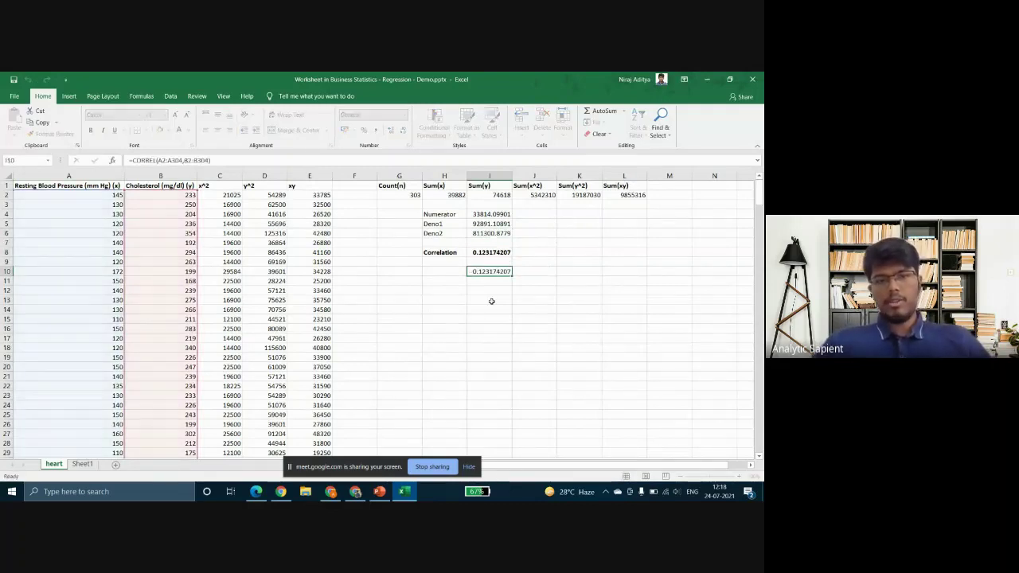
{"action": "key", "text": "Escape"}
- Review the numerator and denominator cells of the manual calculation and inspect the cells referenced by the correlation formula in I8
{"action": "key", "text": "Left"}
{"action": "key", "text": "Right"}
{"action": "key", "text": "Left"}
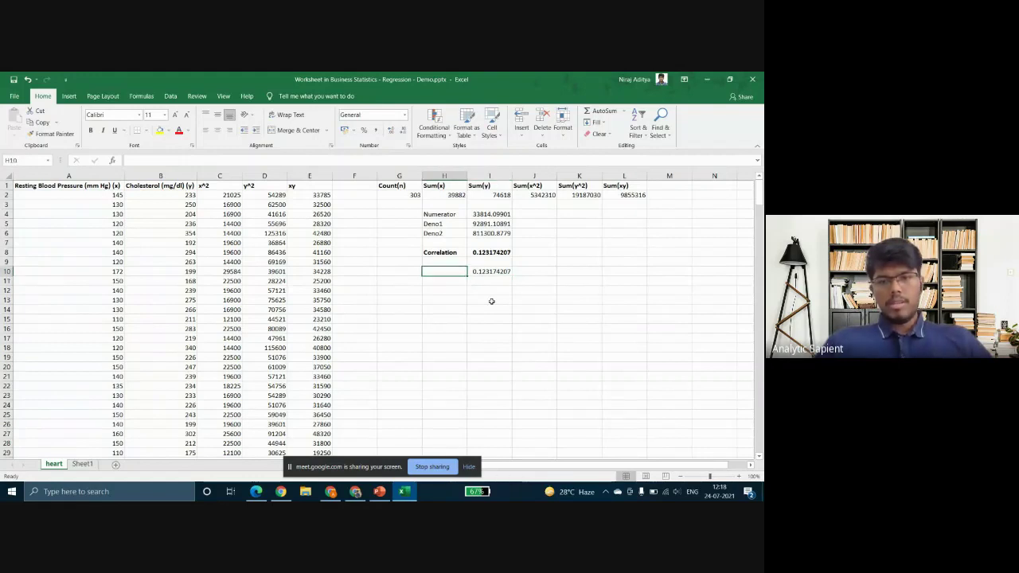
{"action": "key", "text": "Right"}
{"action": "key", "text": "Up"}
{"action": "key", "text": "Up"}
{"action": "key", "text": "Up"}
{"action": "key", "text": "Up"}
{"action": "key", "text": "Up"}
{"action": "key", "text": "Up"}
{"action": "key", "text": "Up"}
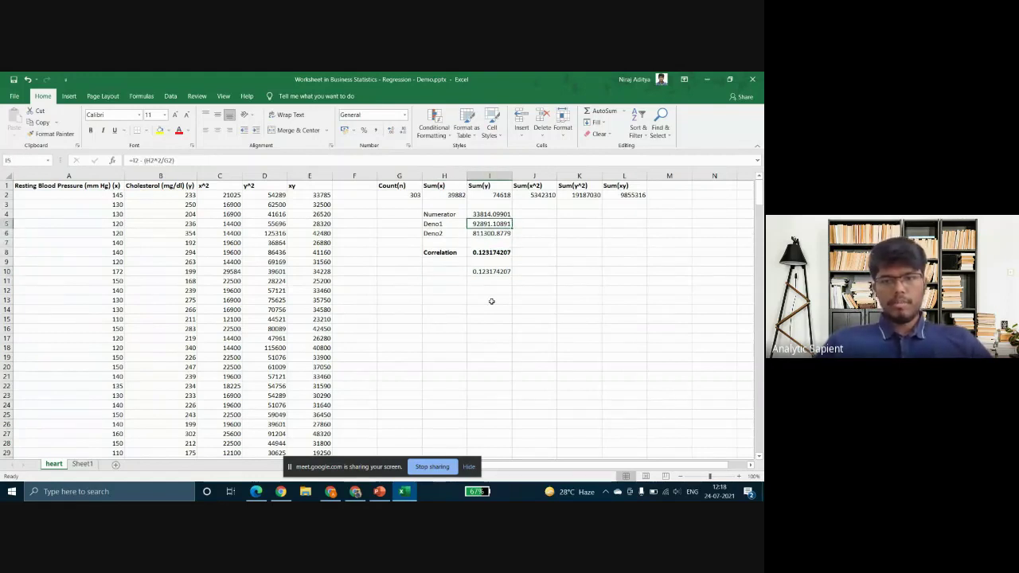
{"action": "key", "text": "Down"}
{"action": "key", "text": "Down"}
{"action": "key", "text": "Down"}
{"action": "key", "text": "Down"}
{"action": "key", "text": "Down"}
{"action": "key", "text": "Down"}
{"action": "key", "text": "Down"}
{"action": "key", "text": "Up"}
{"action": "key", "text": "Up"}
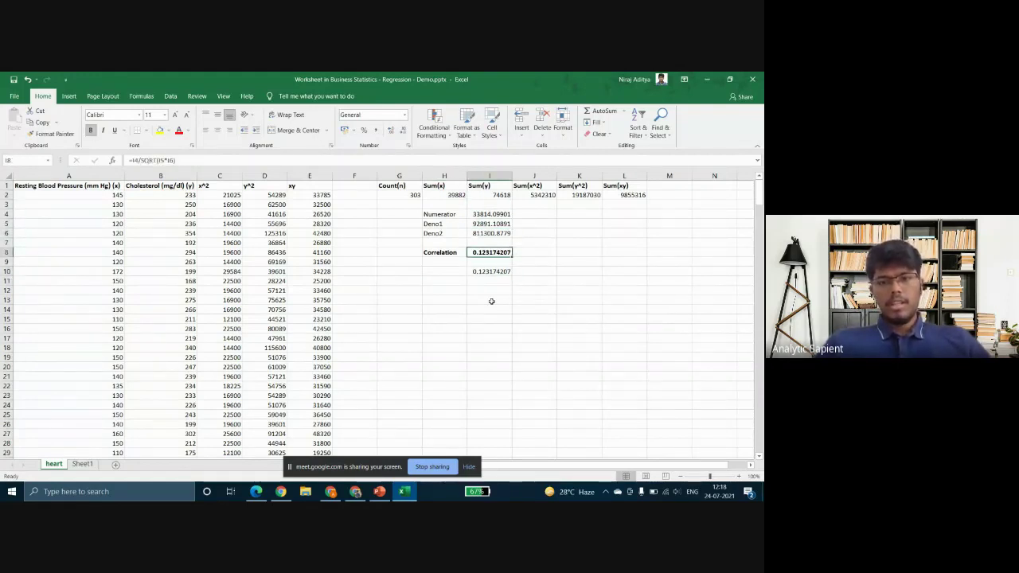
{"action": "key", "text": "F2"}
{"action": "key", "text": "Escape"}
{"action": "key", "text": "Down"}
{"action": "key", "text": "Down"}
{"action": "key", "text": "Down"}
{"action": "key", "text": "Down"}
{"action": "key", "text": "Down"}
{"action": "key", "text": "Up"}
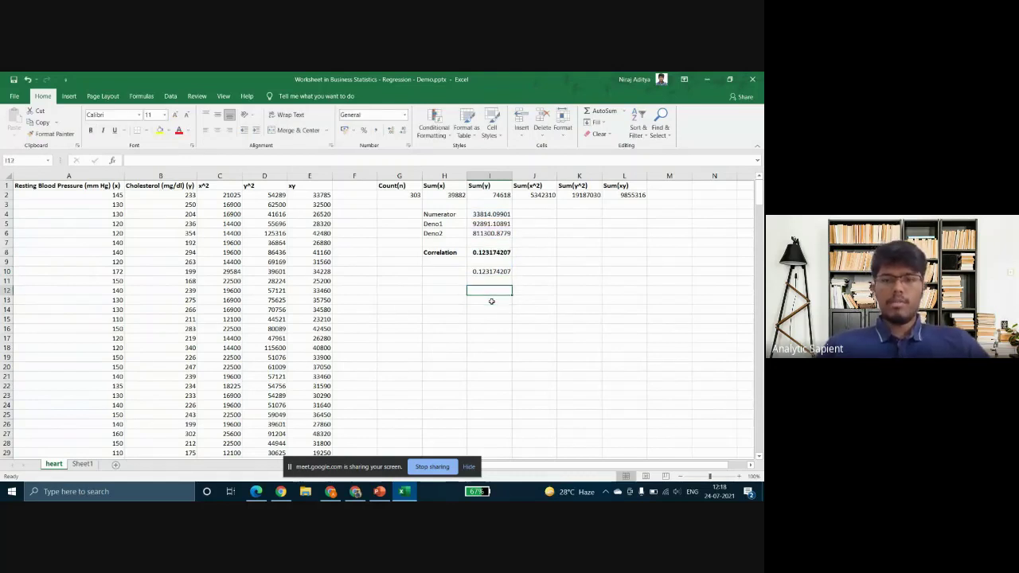
- Browse the Data Analysis tools and start the Correlation analysis
{"action": "left_click", "coordinate": [169, 97]}
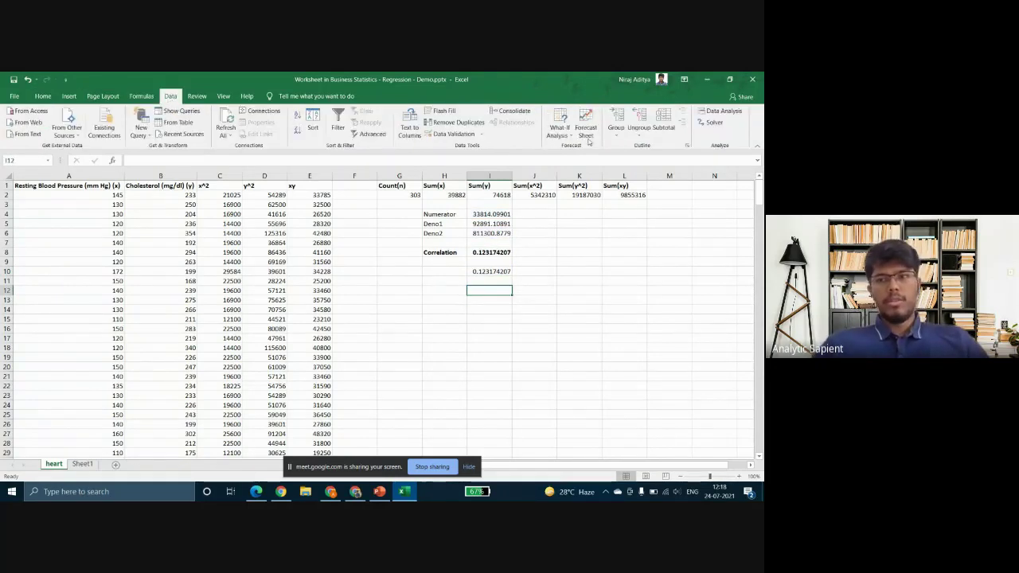
{"action": "left_click", "coordinate": [724, 112]}
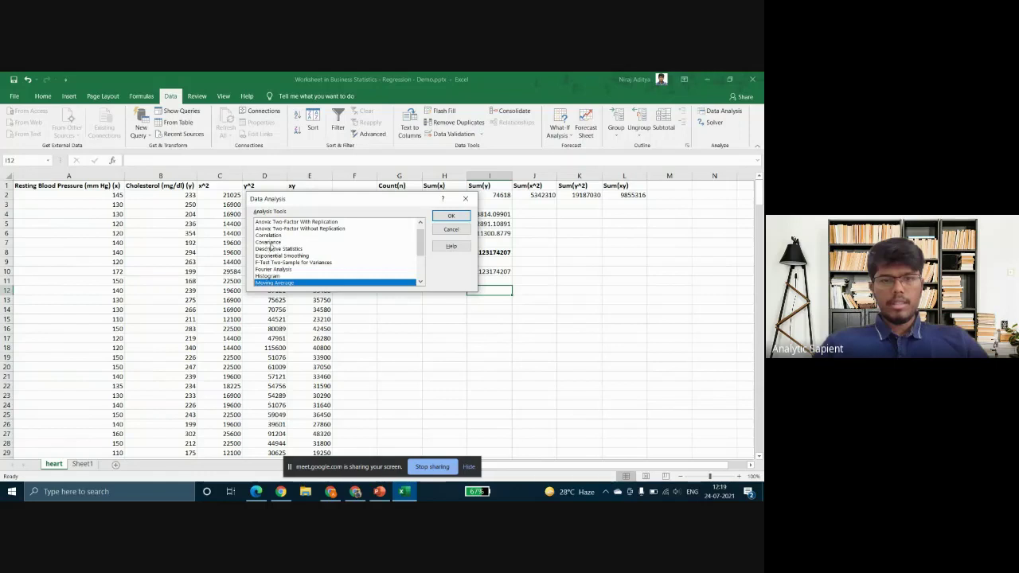
{"action": "left_click", "coordinate": [421, 283]}
{"action": "left_click", "coordinate": [421, 283]}
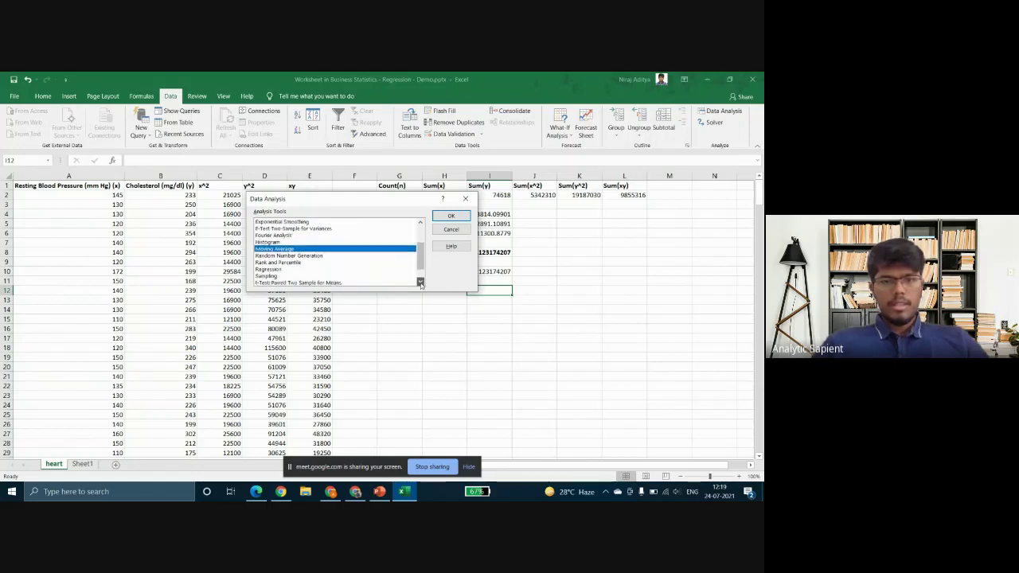
{"action": "left_click", "coordinate": [421, 283]}
{"action": "left_click", "coordinate": [420, 284]}
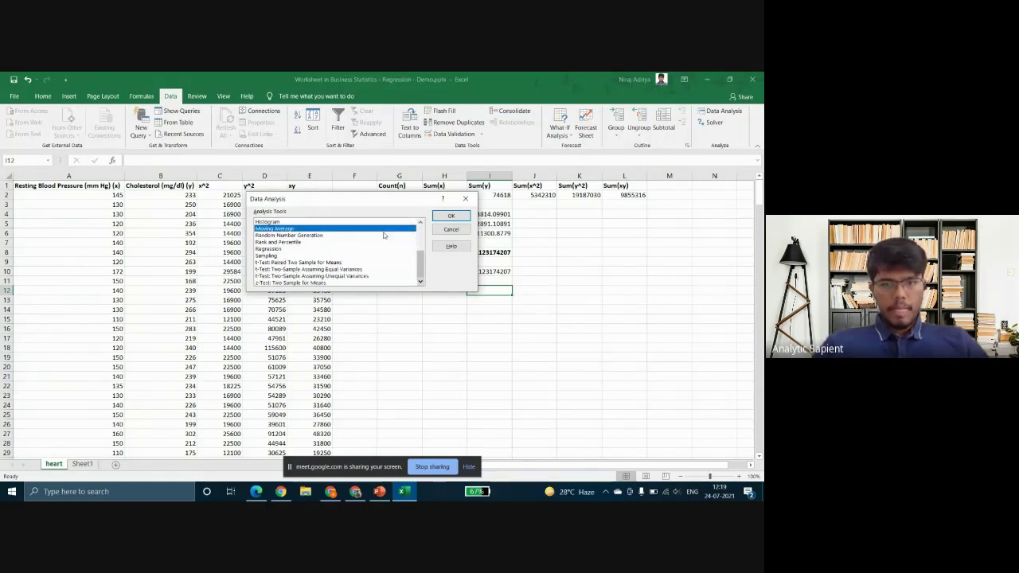
{"action": "left_click_drag", "start_coordinate": [421, 275], "coordinate": [420, 252]}
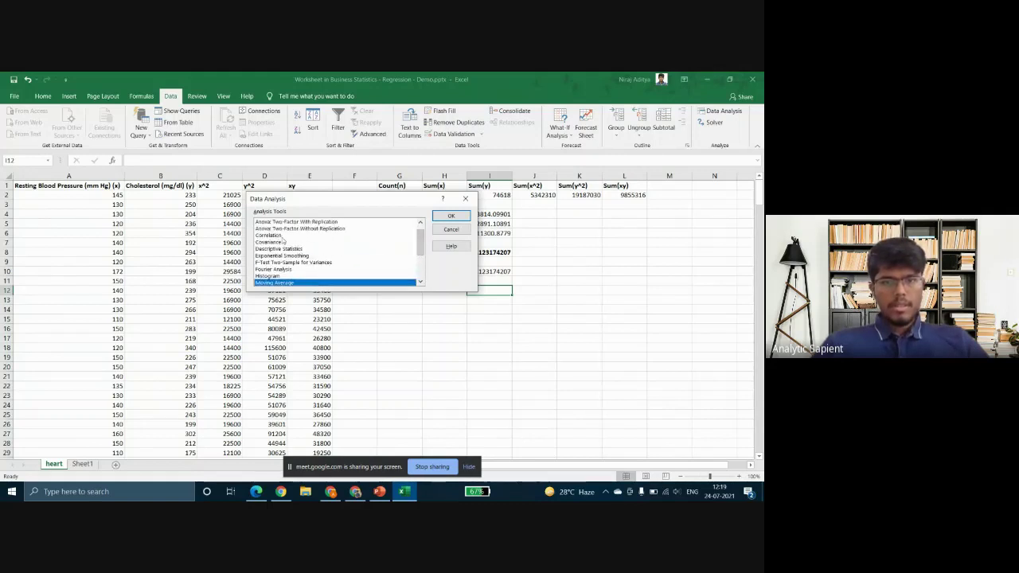
{"action": "left_click", "coordinate": [271, 235]}
{"action": "left_click", "coordinate": [451, 216]}
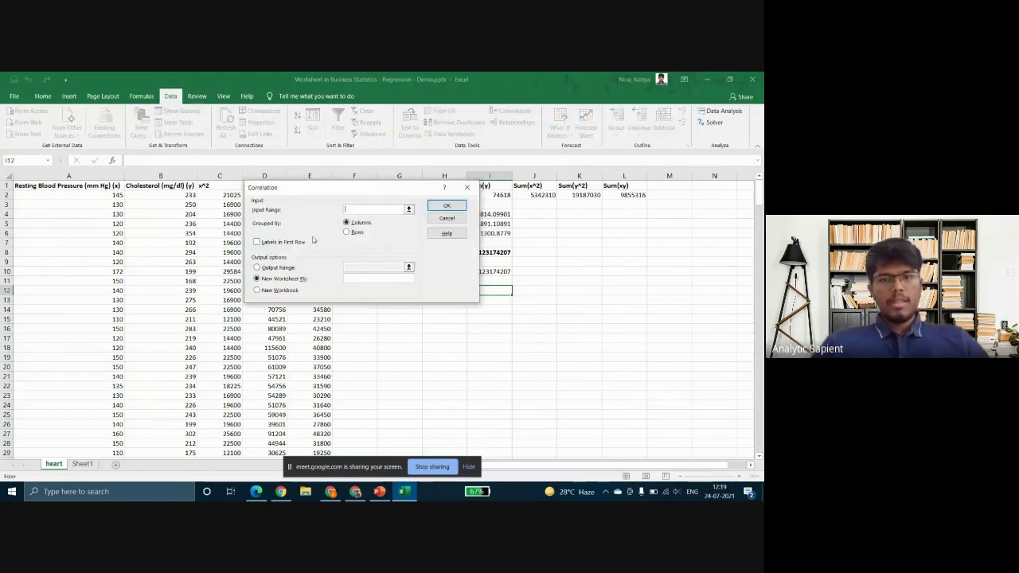
- Set the correlation input range to $A$1:$B$304, including the headers as labels in the first row
{"action": "left_click", "coordinate": [409, 210]}
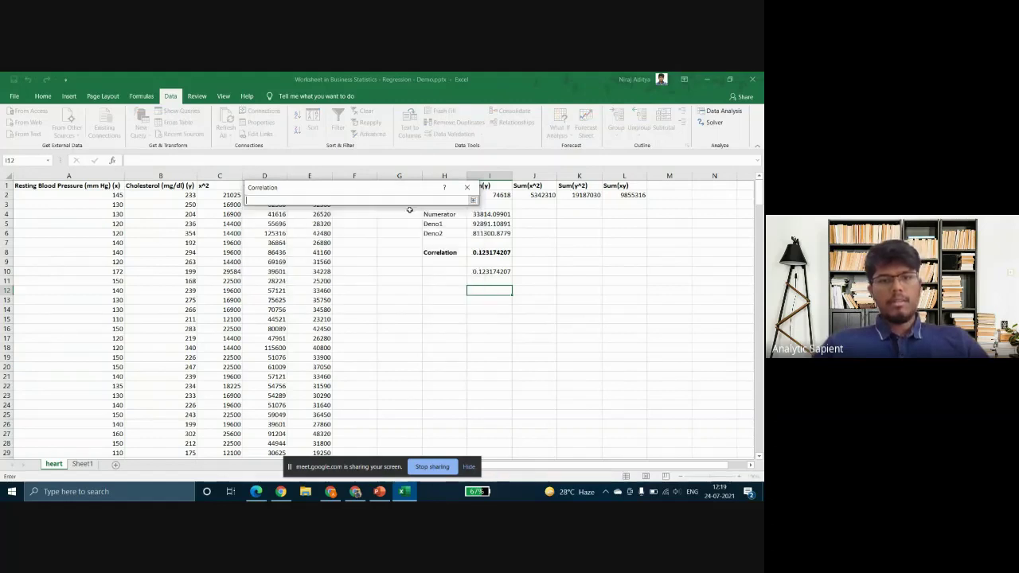
{"action": "left_click", "coordinate": [69, 183]}
{"action": "key", "text": "shift+Right"}
{"action": "key", "text": "ctrl+shift+Down"}
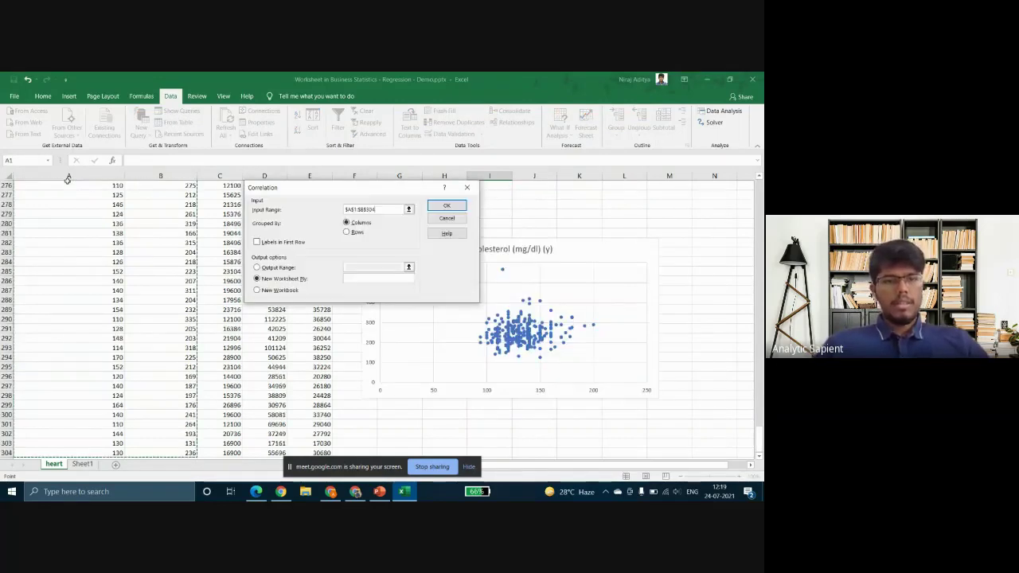
{"action": "key", "text": "Return"}
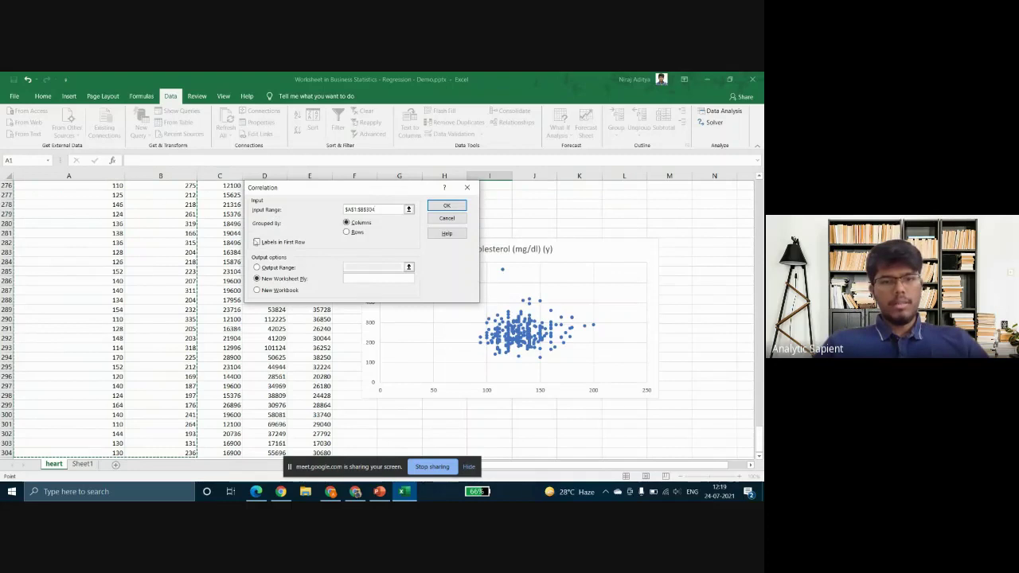
{"action": "left_click", "coordinate": [262, 242]}
- Direct the correlation output to cell I13 of the current sheet and run the analysis
{"action": "left_click", "coordinate": [257, 268]}
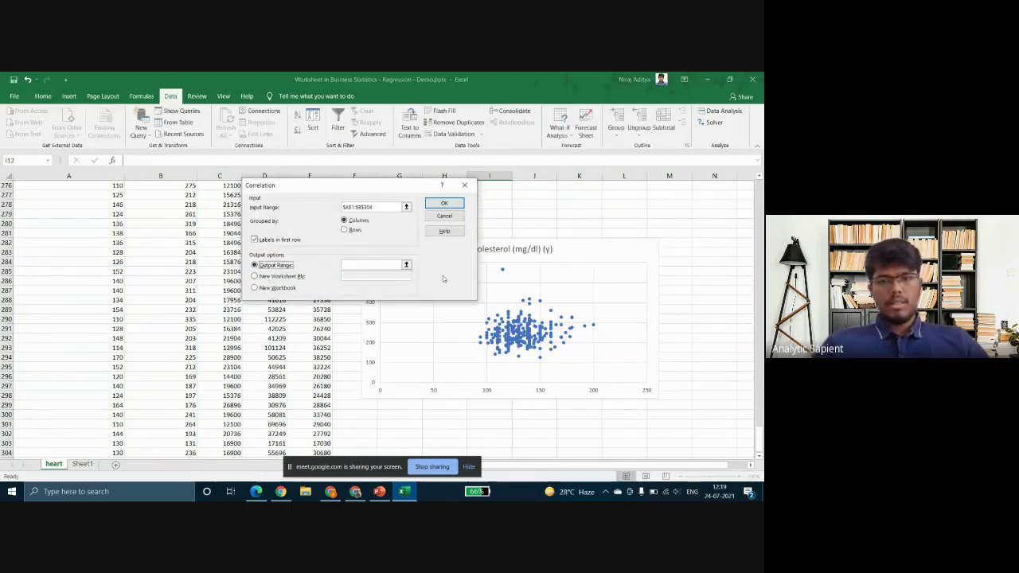
{"action": "left_click", "coordinate": [407, 265]}
{"action": "scroll", "coordinate": [573, 216], "scroll_direction": "up", "scroll_amount": 20}
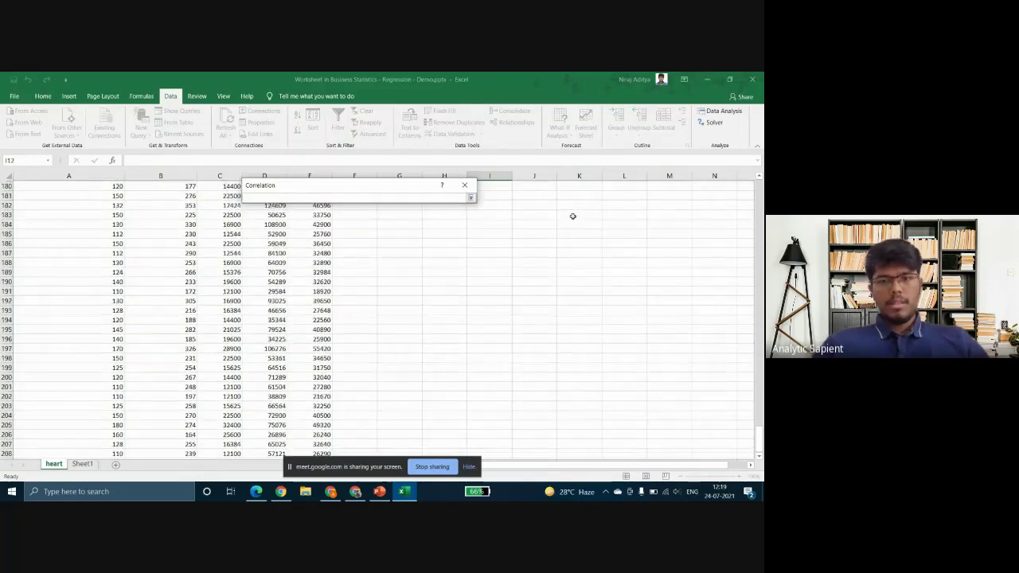
{"action": "scroll", "coordinate": [572, 216], "scroll_direction": "up", "scroll_amount": 20}
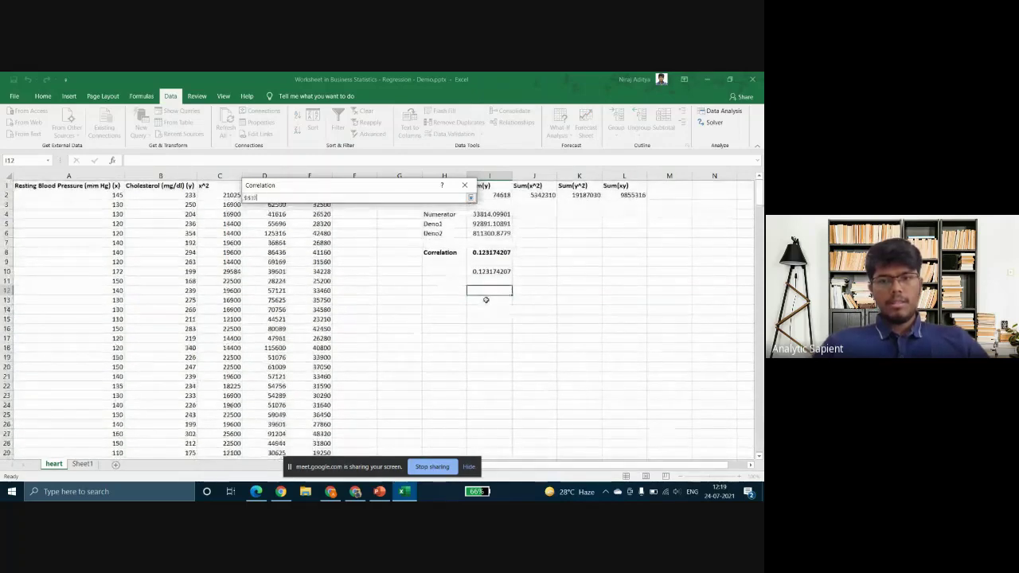
{"action": "left_click", "coordinate": [487, 300]}
{"action": "left_click", "coordinate": [470, 197]}
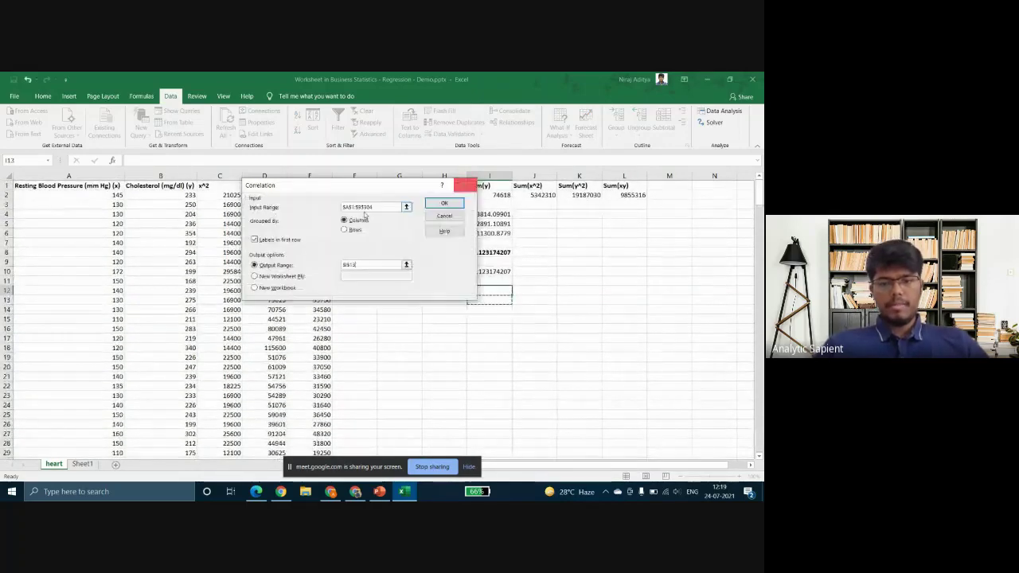
{"action": "left_click", "coordinate": [446, 204]}
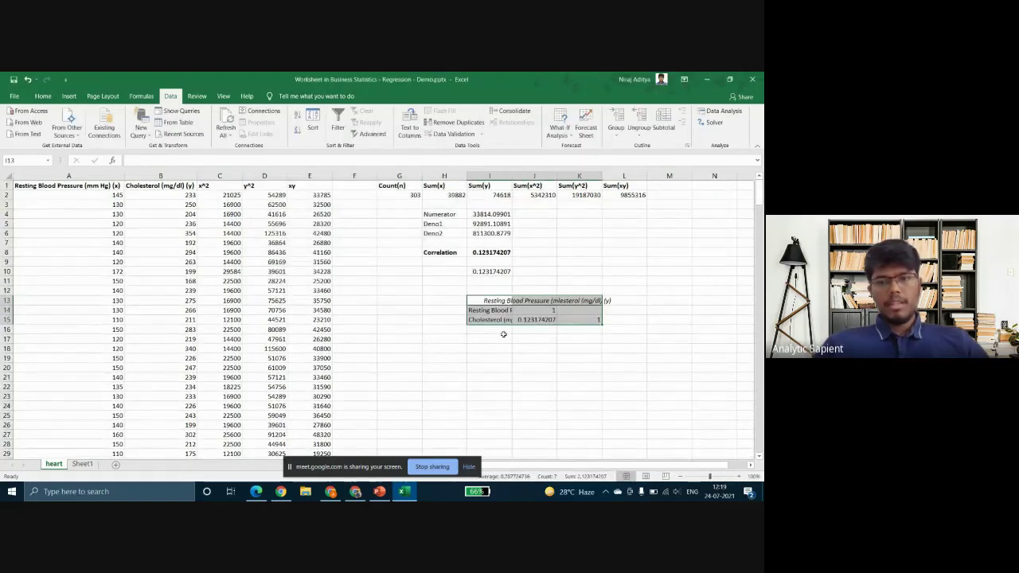
- Widen columns I to K so the labels of the correlation matrix fit in full
{"action": "left_click_drag", "start_coordinate": [512, 176], "coordinate": [755, 176]}
{"action": "scroll", "coordinate": [651, 326], "scroll_direction": "right", "scroll_amount": 1}
{"action": "scroll", "coordinate": [651, 326], "scroll_direction": "right", "scroll_amount": 2}
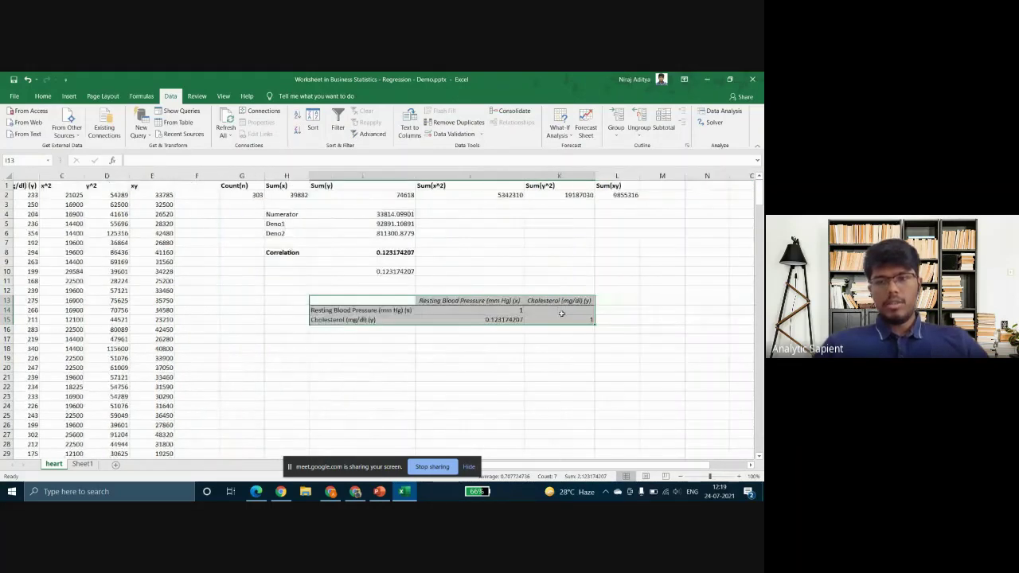
{"action": "left_click", "coordinate": [381, 329]}
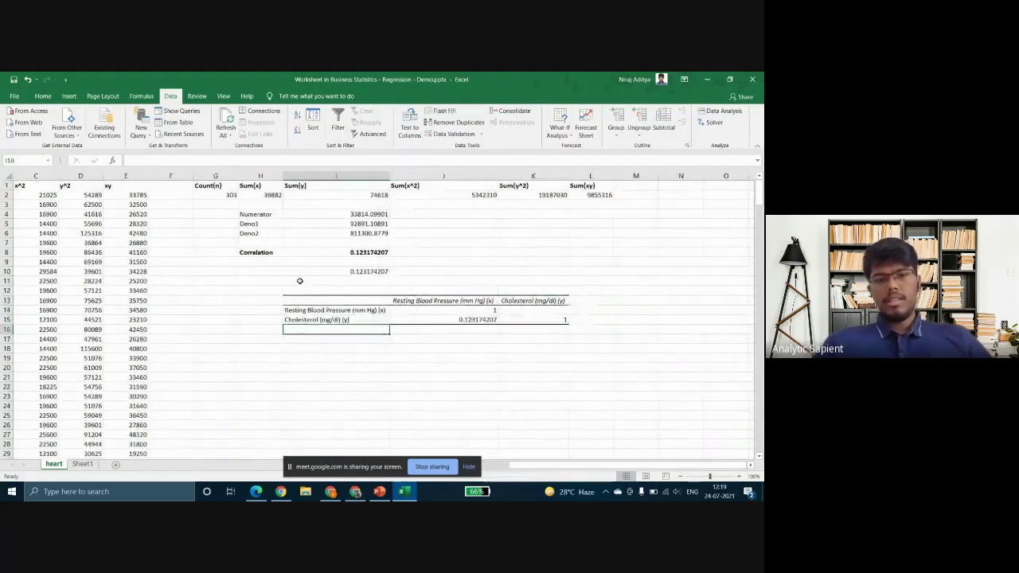
- Insert an empty column between the cholesterol column and the x^2 column
{"action": "scroll", "coordinate": [423, 327], "scroll_direction": "left", "scroll_amount": 2}
{"action": "scroll", "coordinate": [585, 314], "scroll_direction": "right", "scroll_amount": 1}
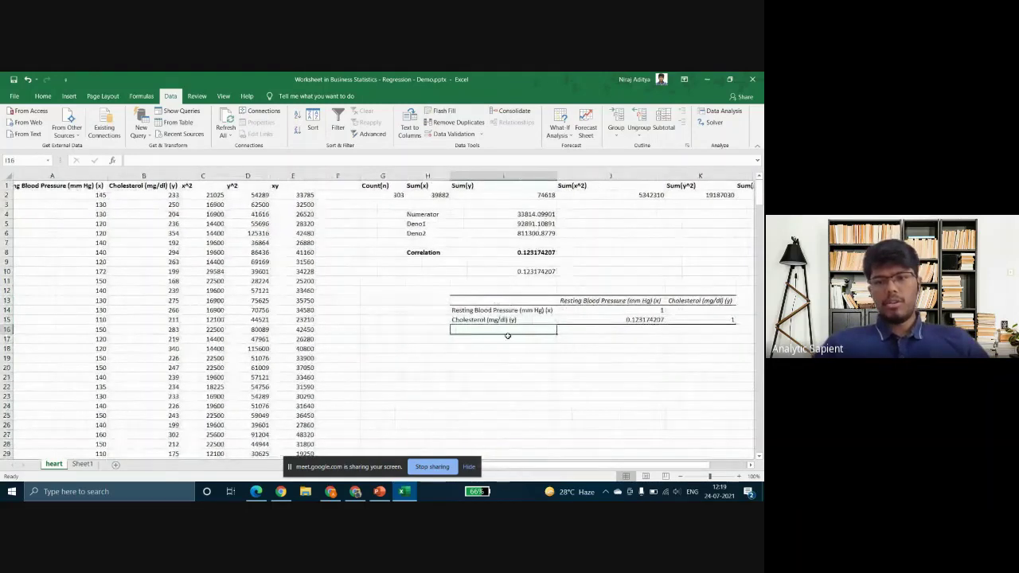
{"action": "scroll", "coordinate": [389, 275], "scroll_direction": "left", "scroll_amount": 1}
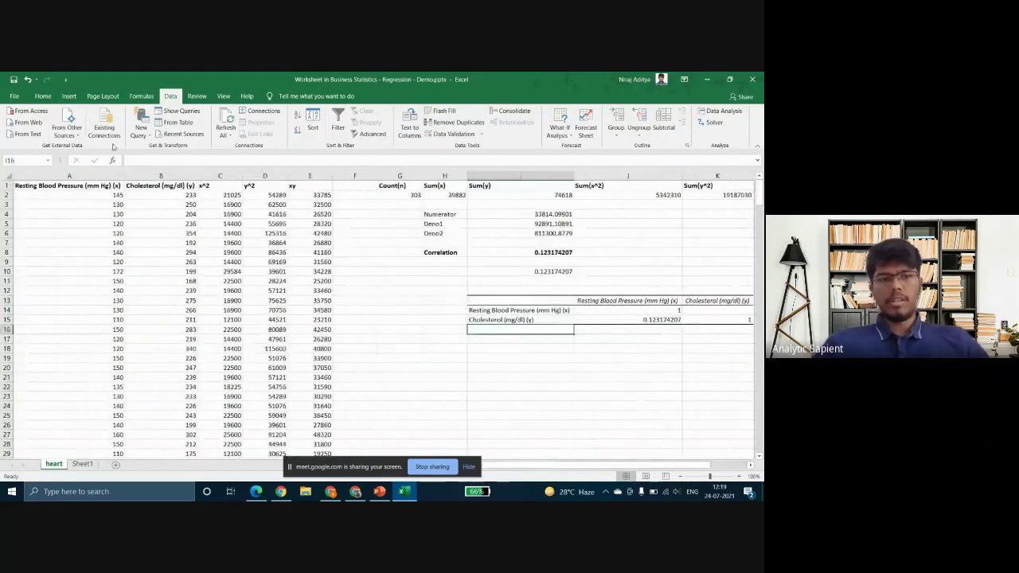
{"action": "left_click", "coordinate": [220, 177]}
{"action": "right_click", "coordinate": [220, 178]}
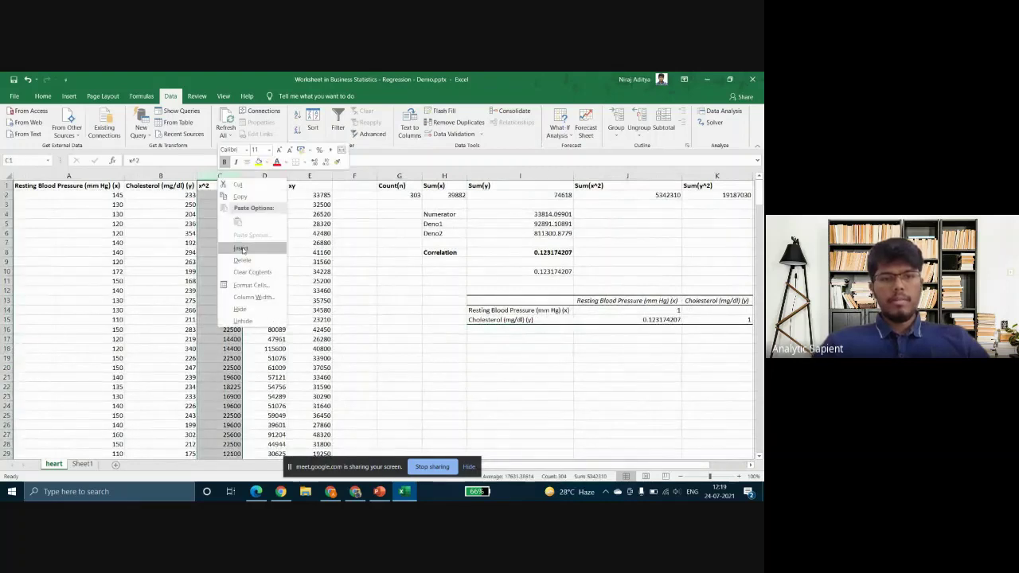
{"action": "left_click", "coordinate": [242, 249]}
- Enter the header "Heartbeats per min" in C1 of the empty column
{"action": "left_click", "coordinate": [209, 186]}
{"action": "type", "text": "Heart"}
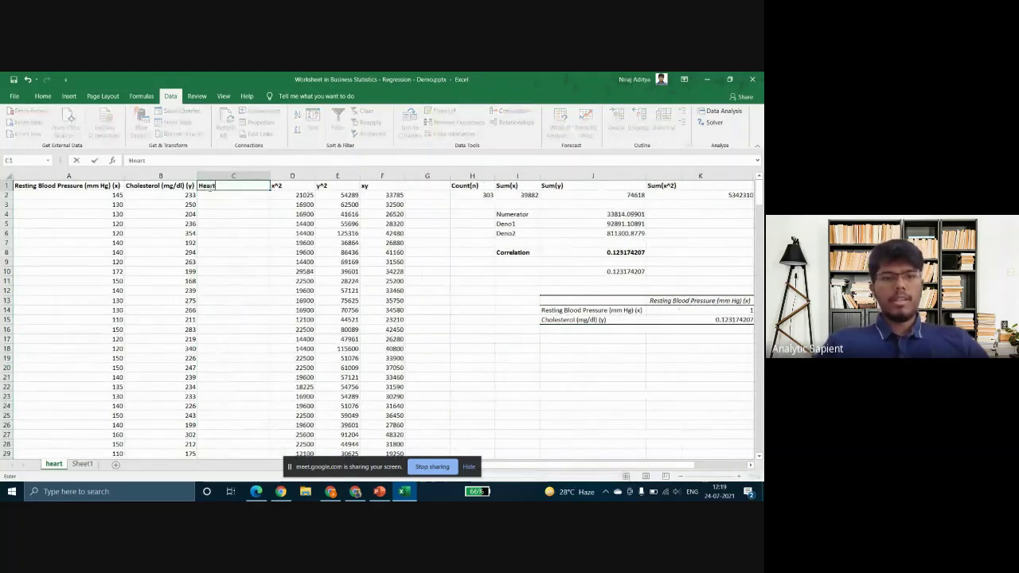
{"action": "type", "text": "buea"}
{"action": "key", "text": "BackSpace"}
{"action": "key", "text": "BackSpace"}
{"action": "key", "text": "BackSpace"}
{"action": "type", "text": "eats"}
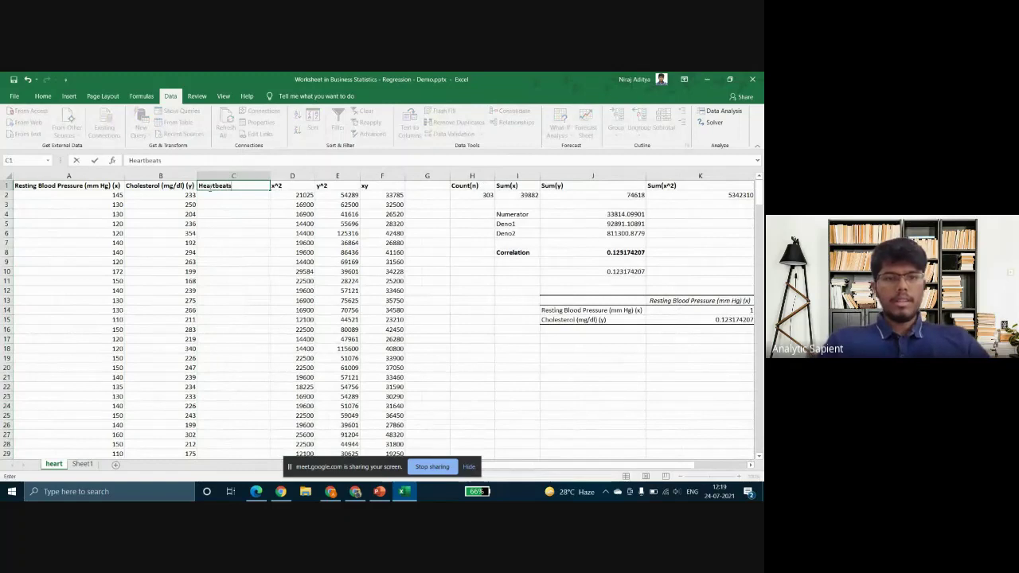
{"action": "type", "text": " per min"}
{"action": "key", "text": "Return"}
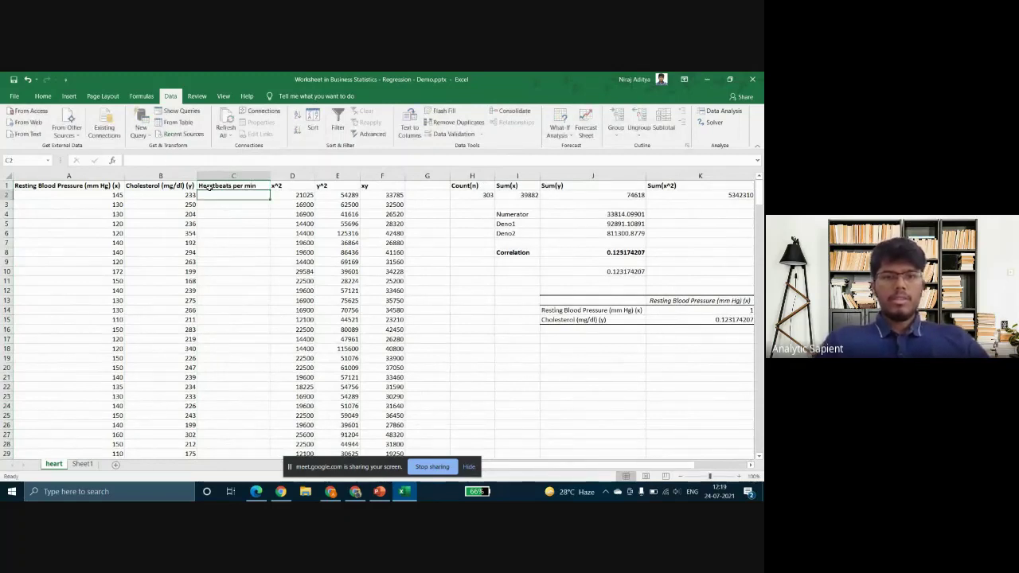
- Compare the manual correlation in J8, the CORREL result in J10 and the correlation matrix in J13:L15
{"action": "scroll", "coordinate": [448, 293], "scroll_direction": "right", "scroll_amount": 4}
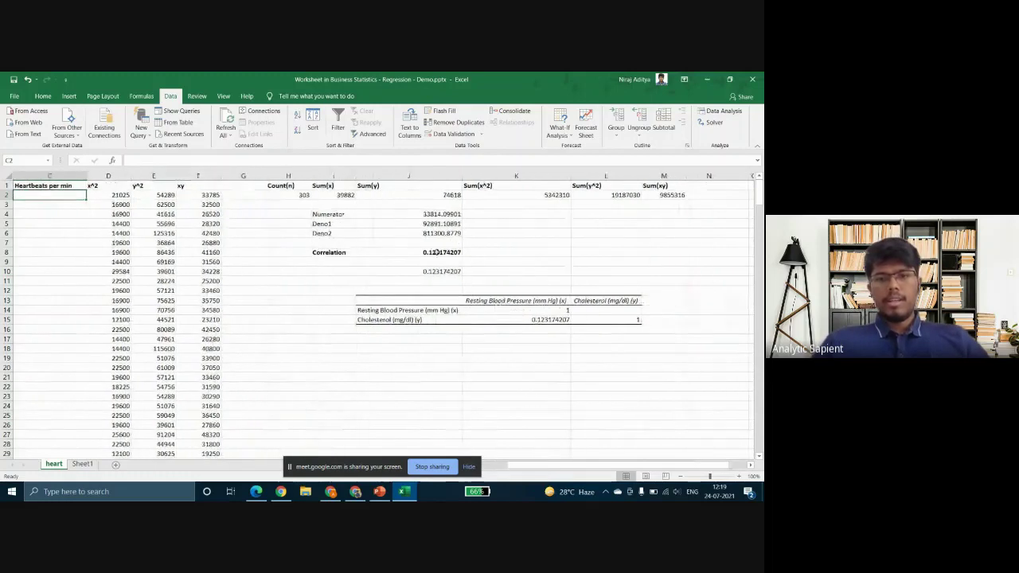
{"action": "left_click", "coordinate": [425, 253]}
{"action": "key", "text": "F2"}
{"action": "key", "text": "Escape"}
{"action": "key", "text": "Down"}
{"action": "key", "text": "Down"}
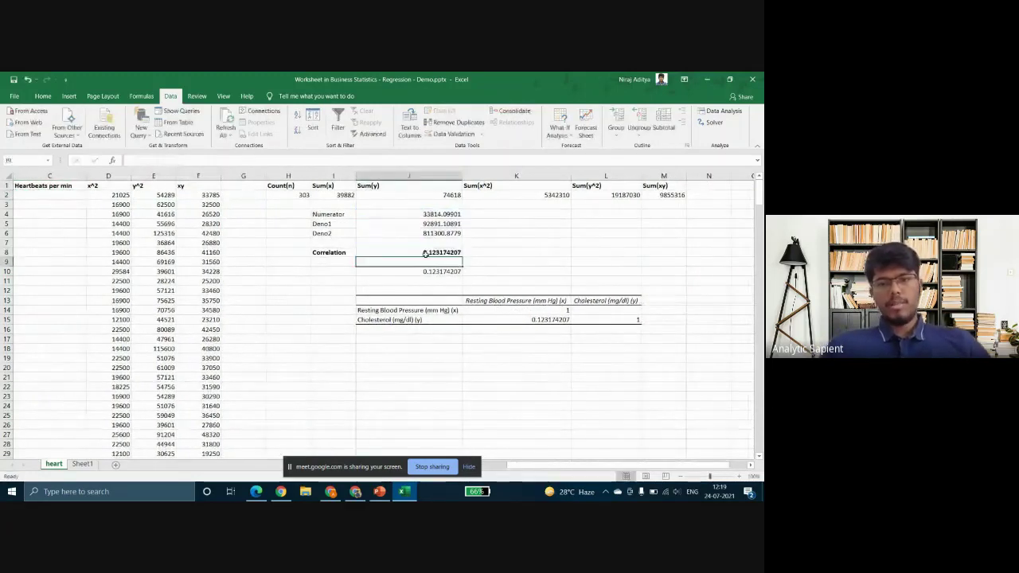
{"action": "key", "text": "F2"}
{"action": "key", "text": "Return"}
{"action": "key", "text": "Return"}
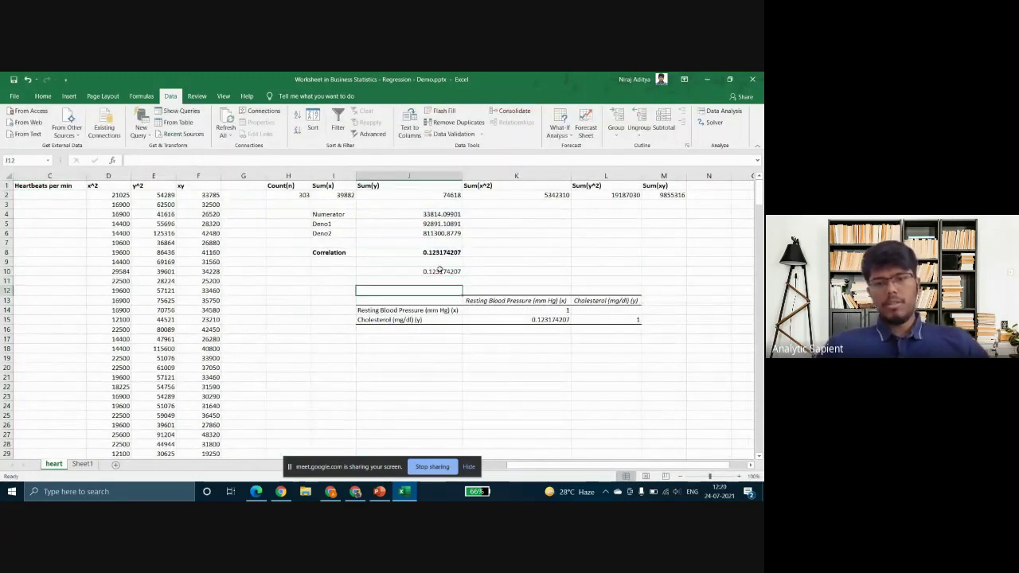
{"action": "left_click_drag", "start_coordinate": [436, 301], "coordinate": [609, 321]}
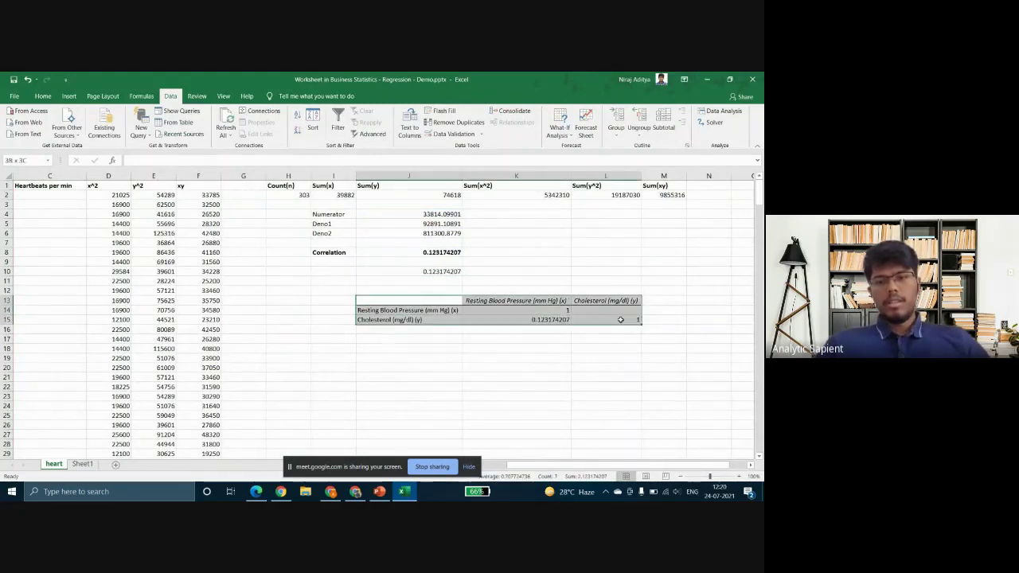
{"action": "scroll", "coordinate": [455, 285], "scroll_direction": "left", "scroll_amount": 3}
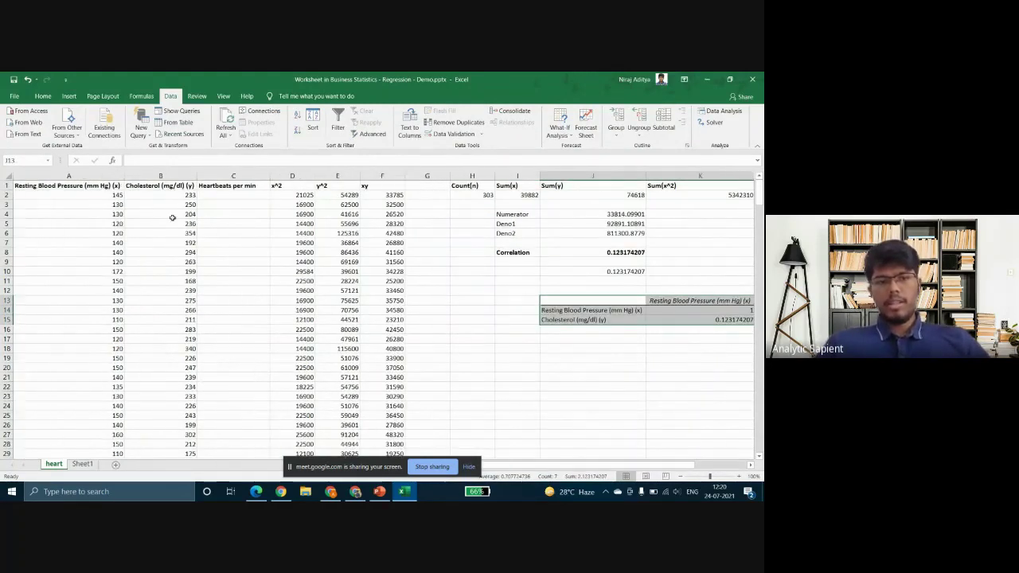
- Switch to the PowerPoint presentation and start the slide show from the Correlation Example slide
{"action": "key", "text": "alt+Tab"}
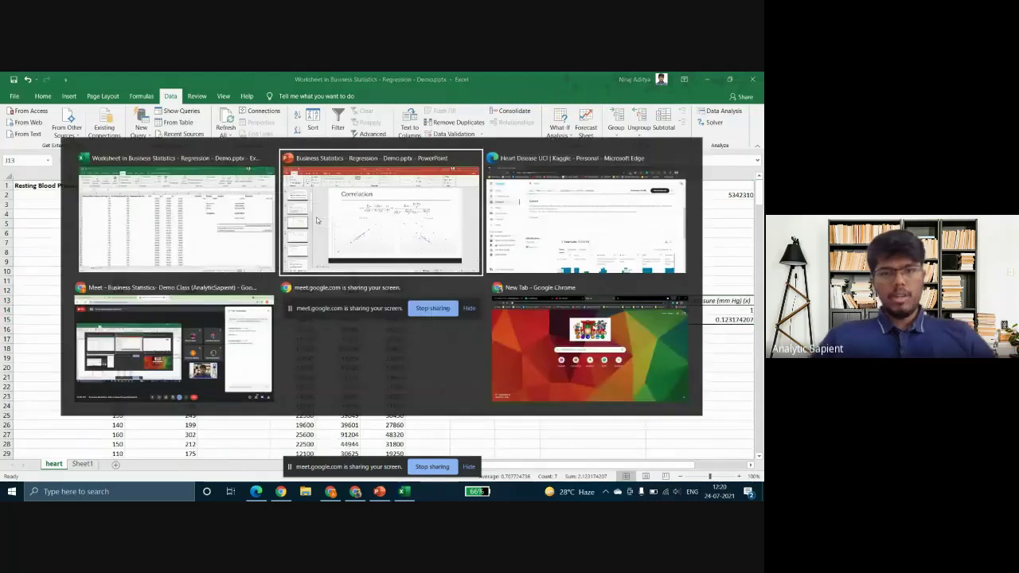
{"action": "left_click", "coordinate": [57, 398]}
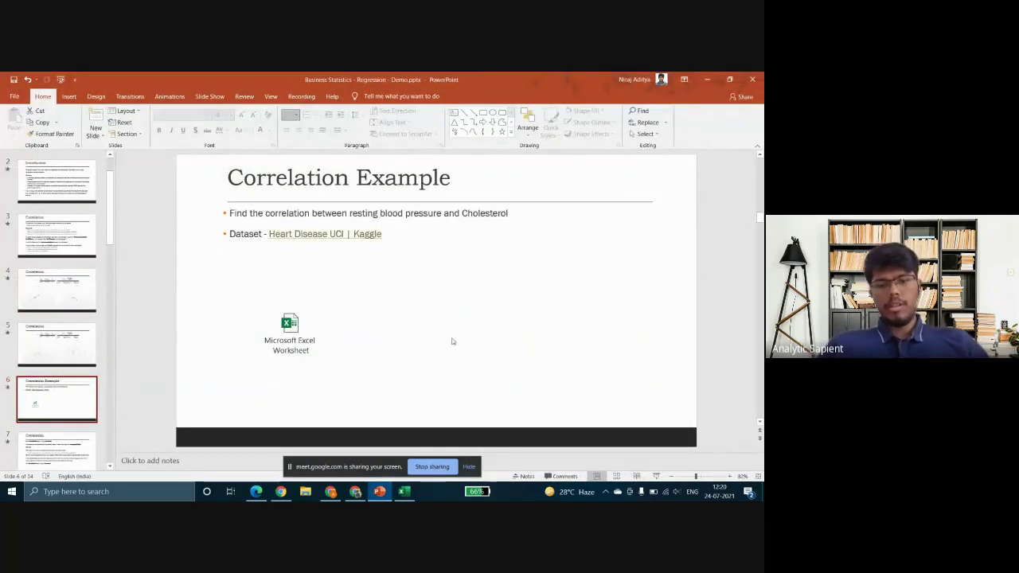
{"action": "left_click", "coordinate": [656, 476]}
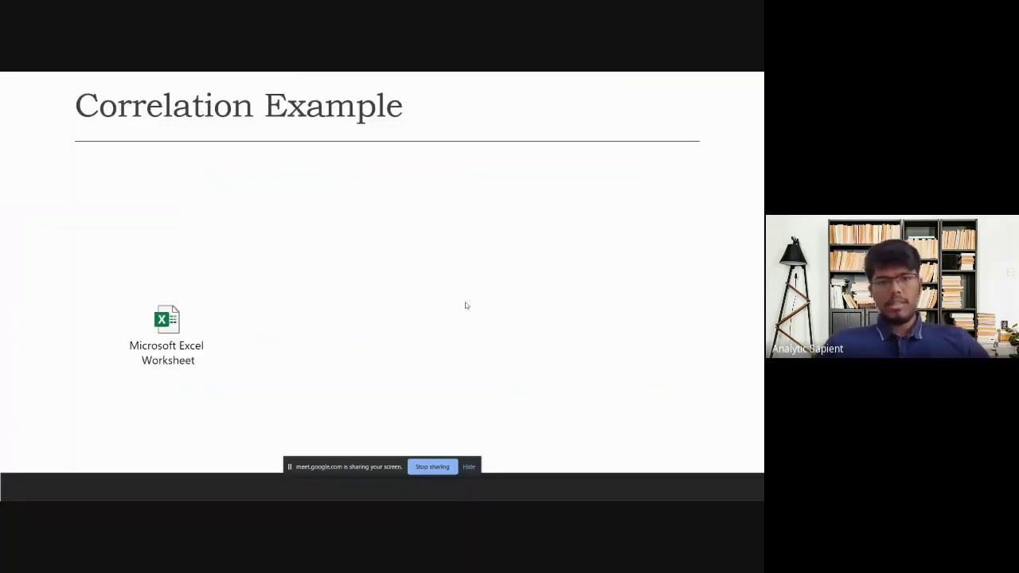
- Switch to the Google Meet call, review the in-call message about cholesterol and blood pressure, and return to the slide show
{"action": "key", "text": "alt+Tab"}
{"action": "key", "text": "alt+Tab"}
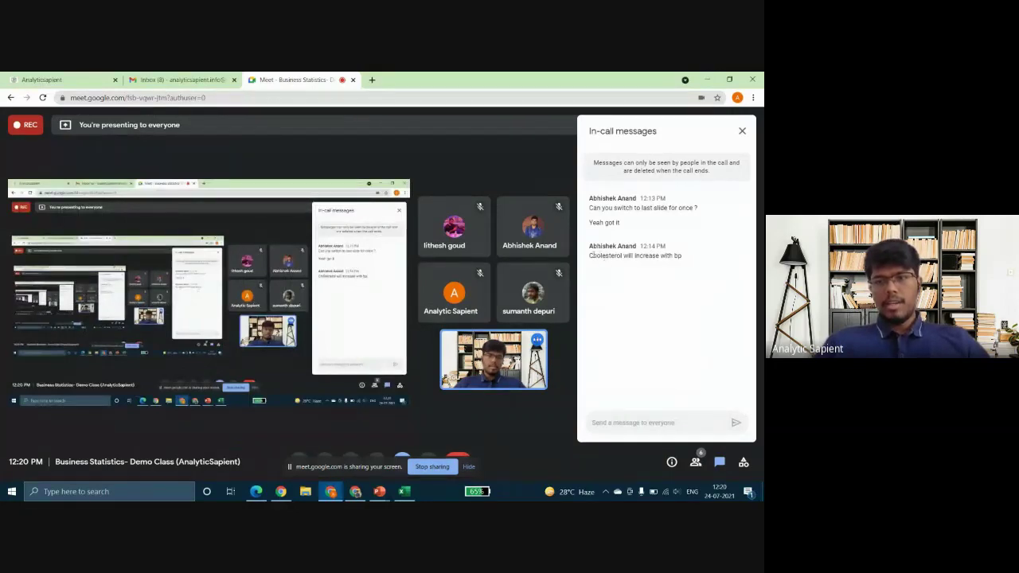
{"action": "left_click_drag", "start_coordinate": [647, 259], "coordinate": [689, 263]}
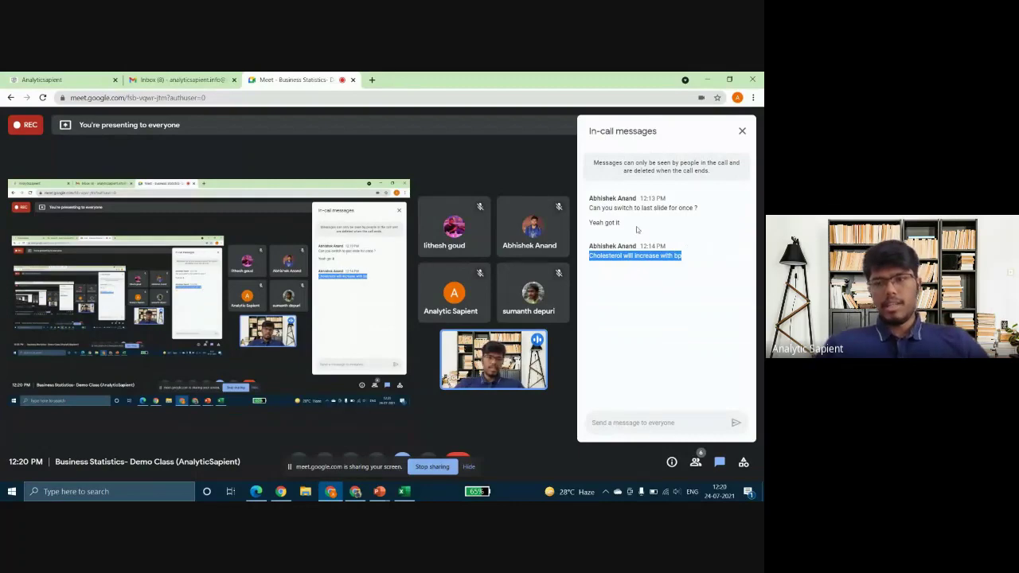
{"action": "left_click", "coordinate": [743, 131]}
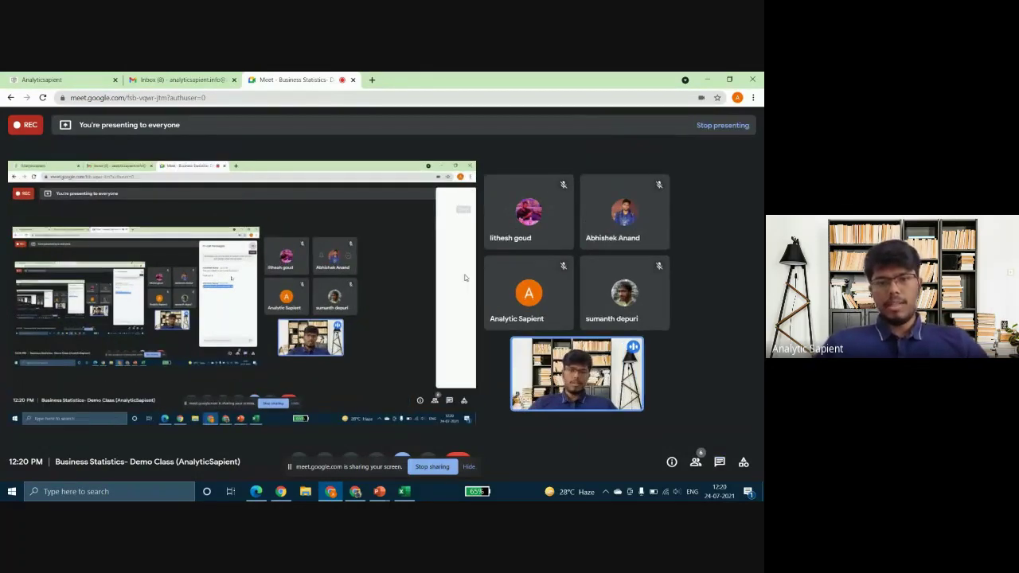
{"action": "left_click", "coordinate": [718, 462]}
{"action": "key", "text": "alt+Tab"}
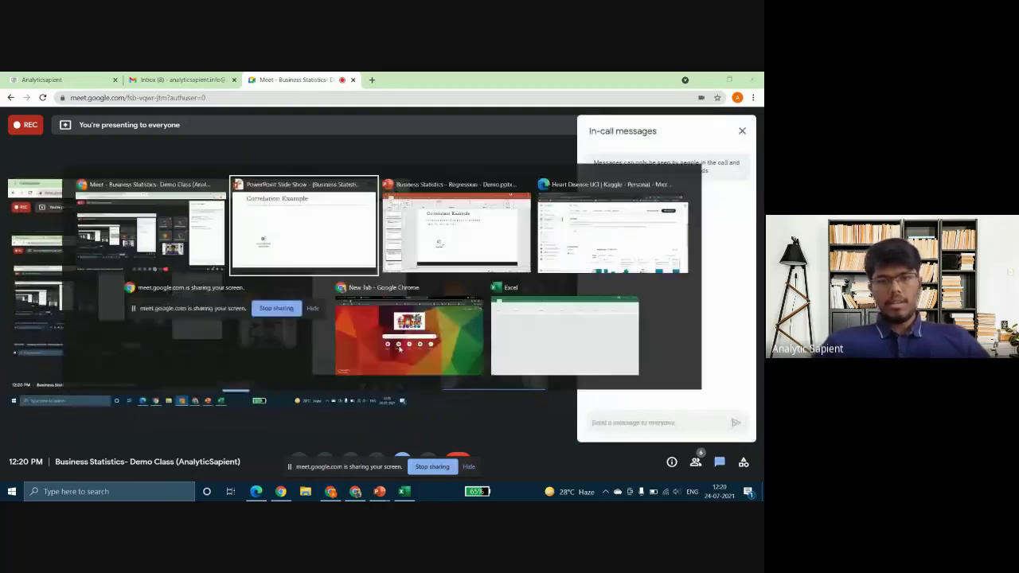